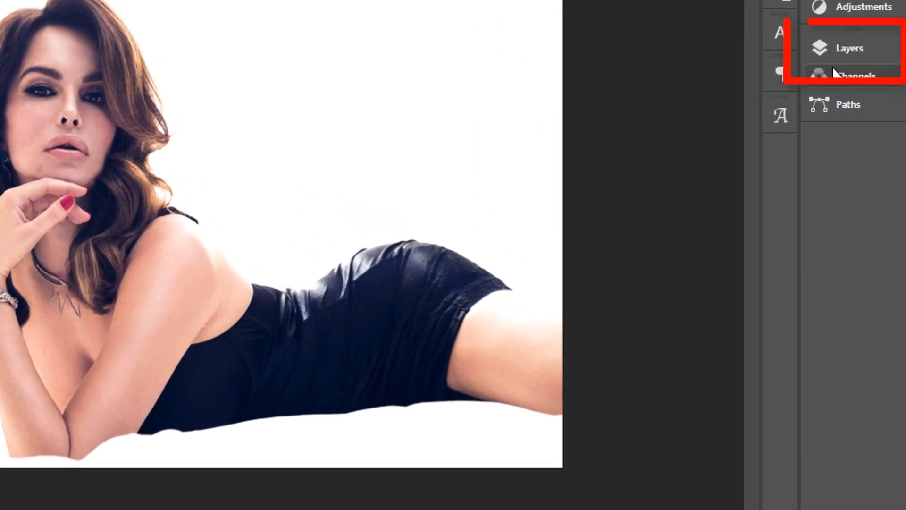
Step: Duplicate the Background layer and desaturate the copy
click(847, 46)
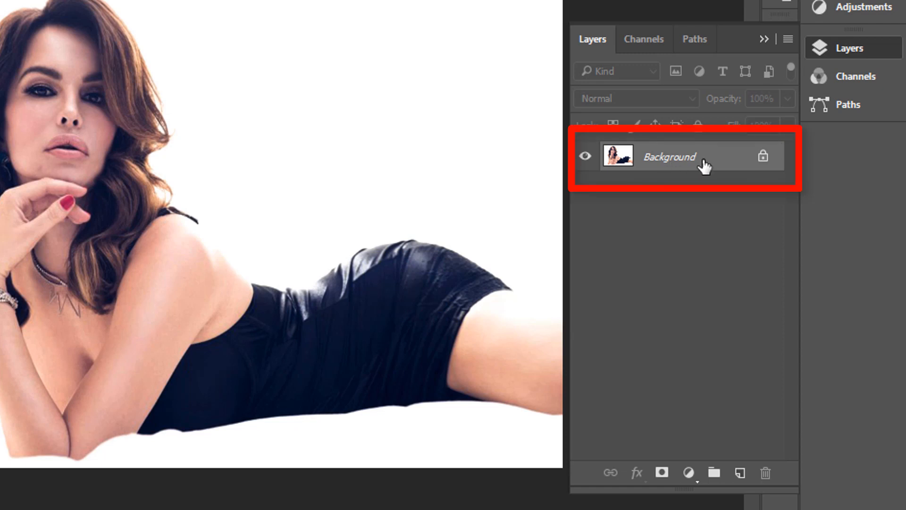
mouse_move(703, 166)
mouse_down()
mouse_move(729, 255)
mouse_move(747, 394)
mouse_move(738, 471)
mouse_up()
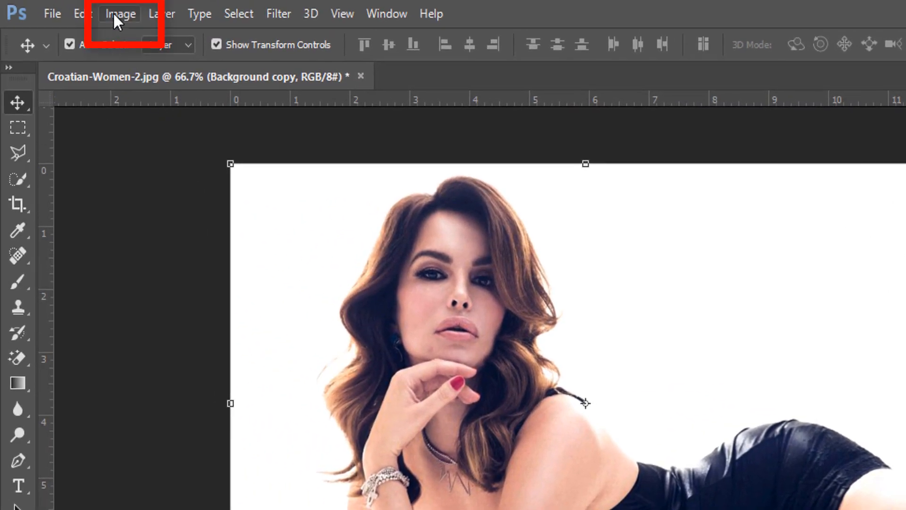
click(114, 14)
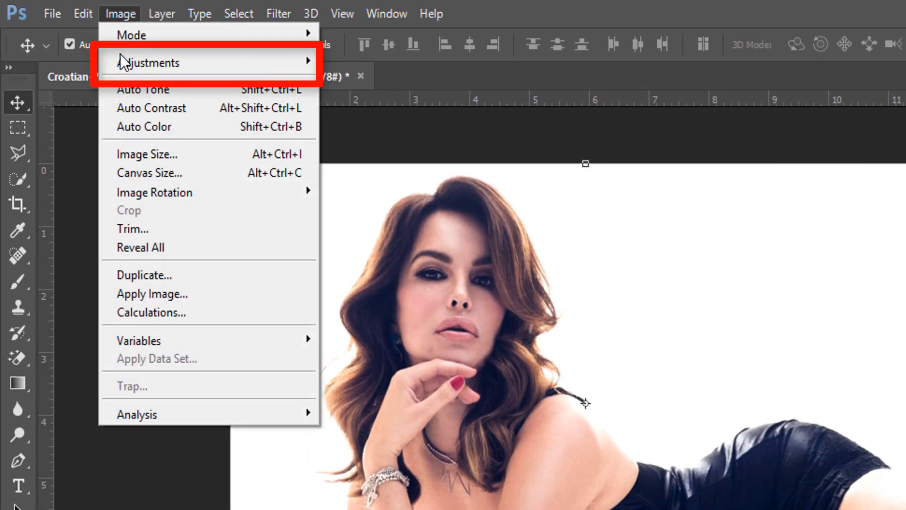
mouse_move(123, 65)
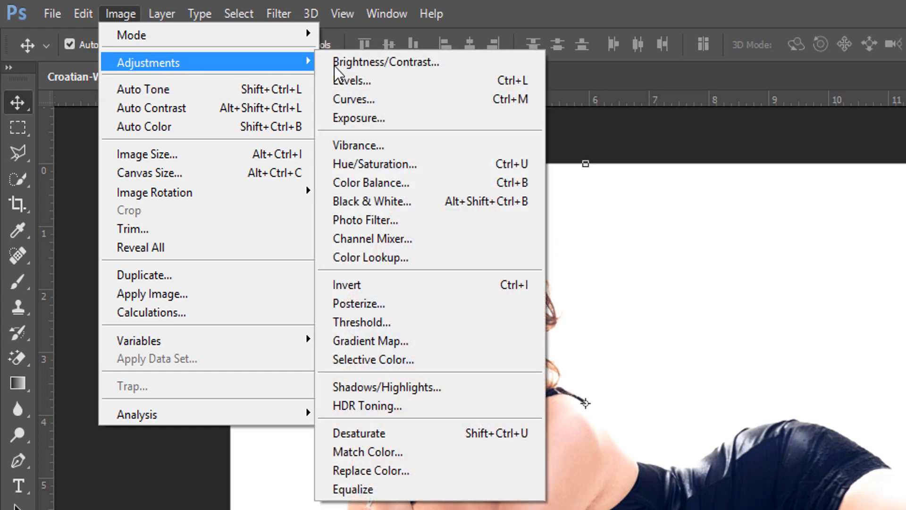
click(372, 434)
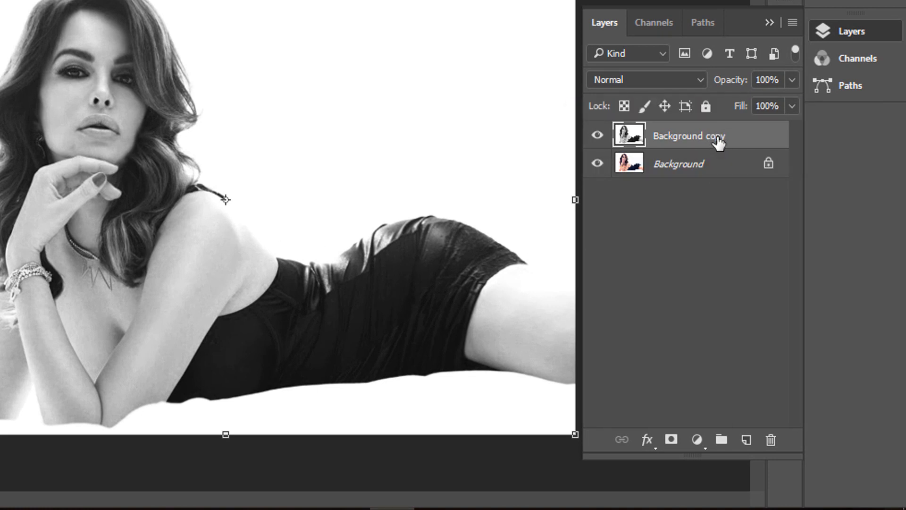
Step: Duplicate the desaturated Background copy layer and invert the new copy's colors
drag(717, 150, 747, 439)
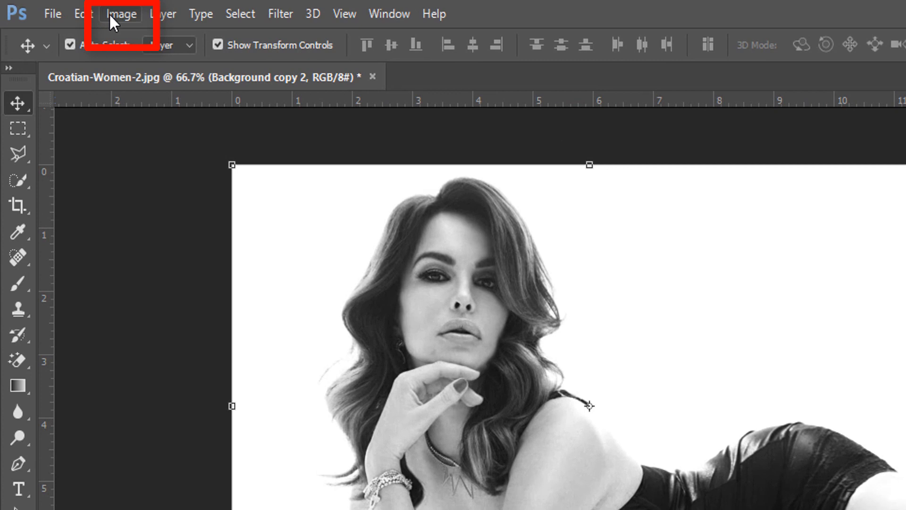
click(109, 13)
mouse_move(143, 65)
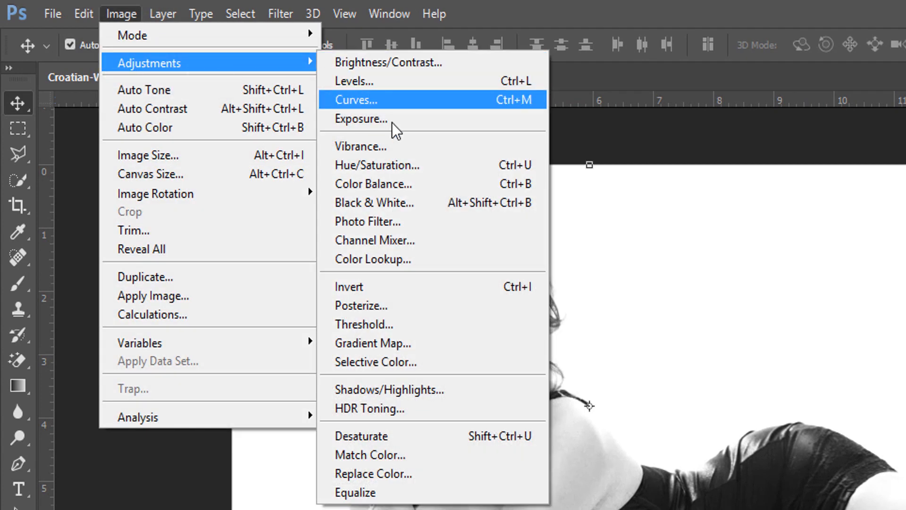
click(373, 288)
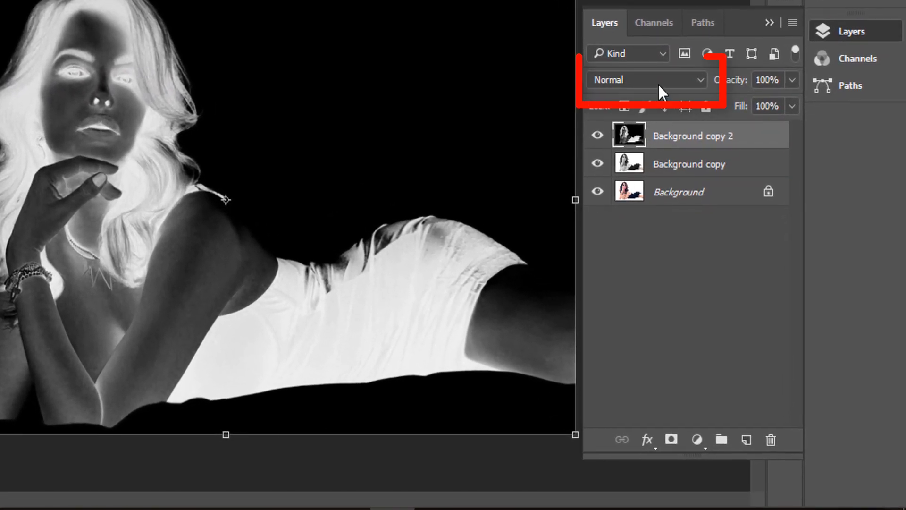
Step: Set the inverted layer's blend mode to Color Dodge and convert the layer to a smart object
click(657, 80)
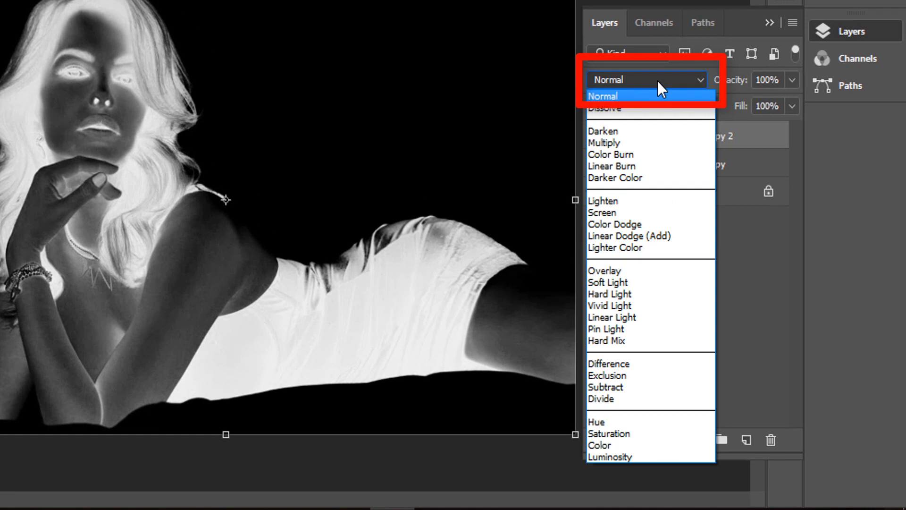
click(650, 226)
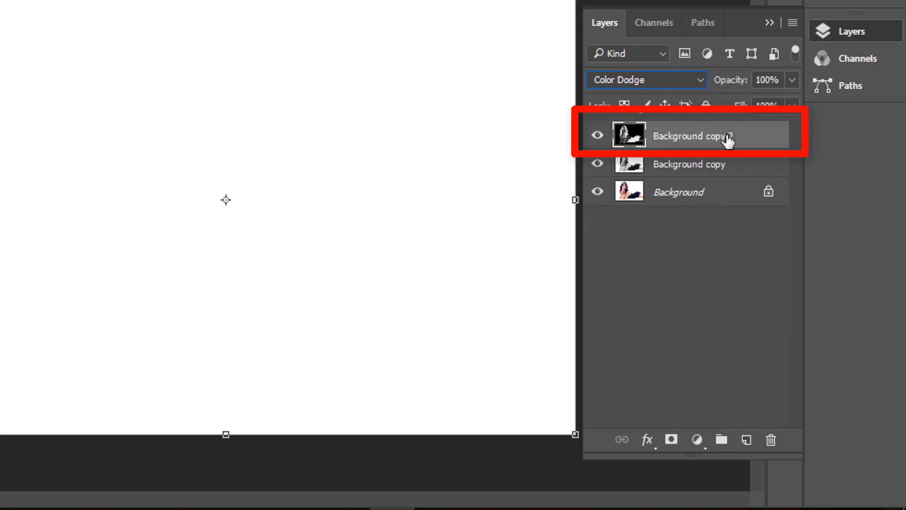
click(793, 23)
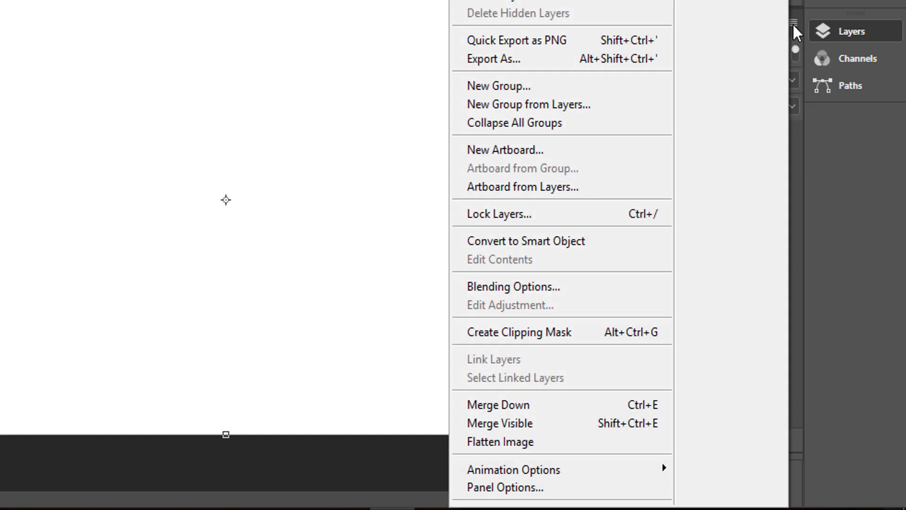
click(576, 245)
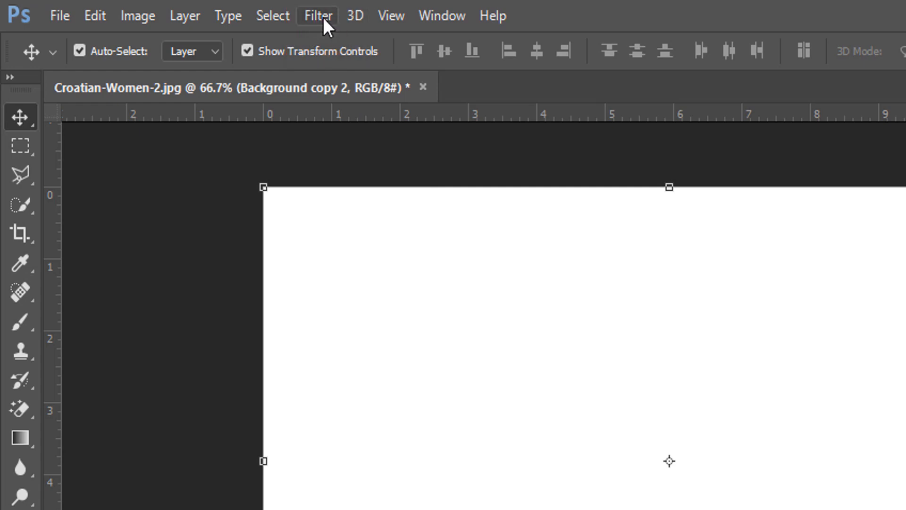
Step: Apply a Gaussian Blur with a radius of 45.6 pixels to the Background copy 2 smart object
click(323, 17)
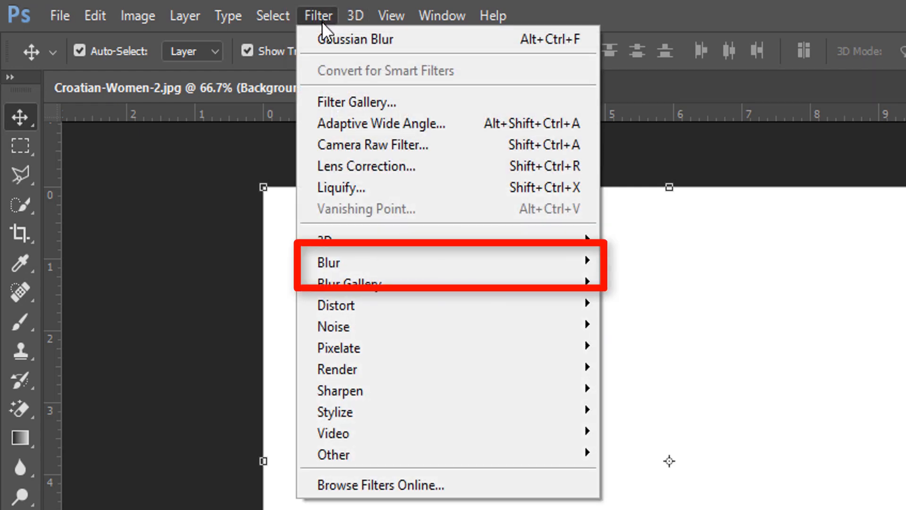
mouse_move(338, 262)
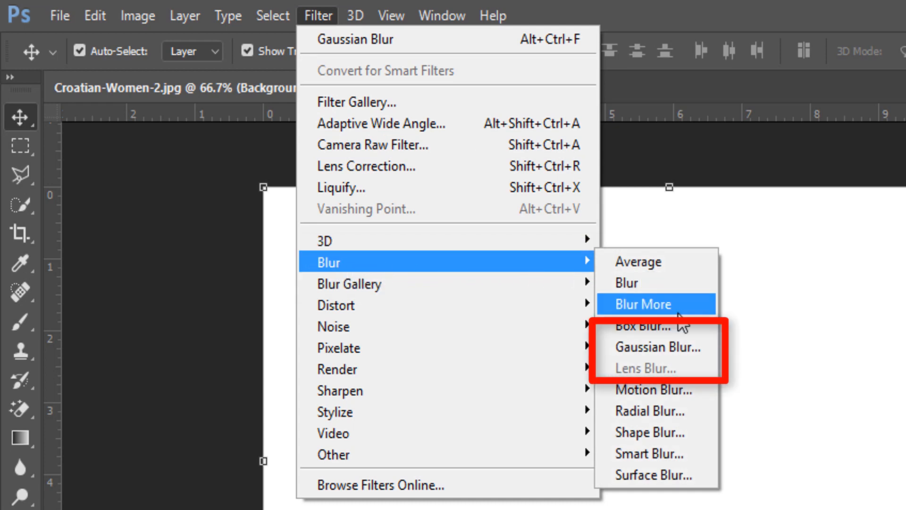
click(684, 347)
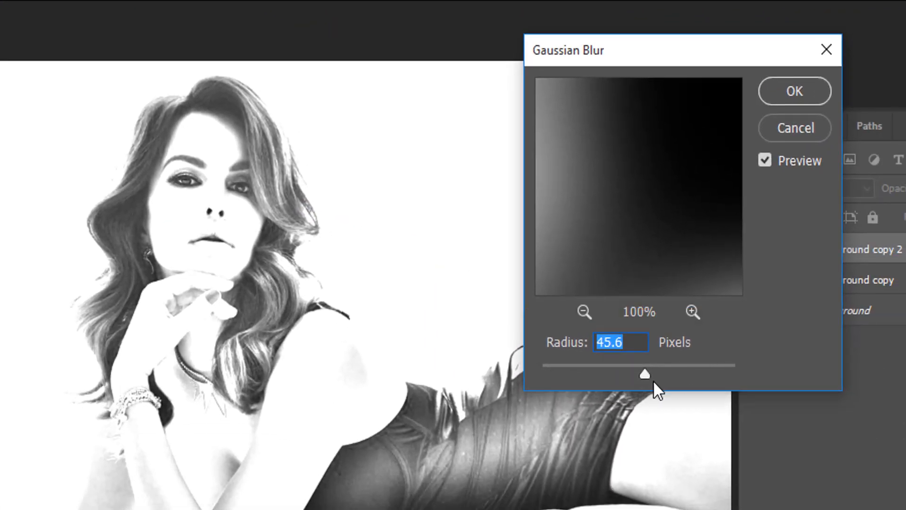
mouse_move(645, 373)
mouse_down()
mouse_move(512, 387)
mouse_move(654, 376)
mouse_move(644, 378)
mouse_up()
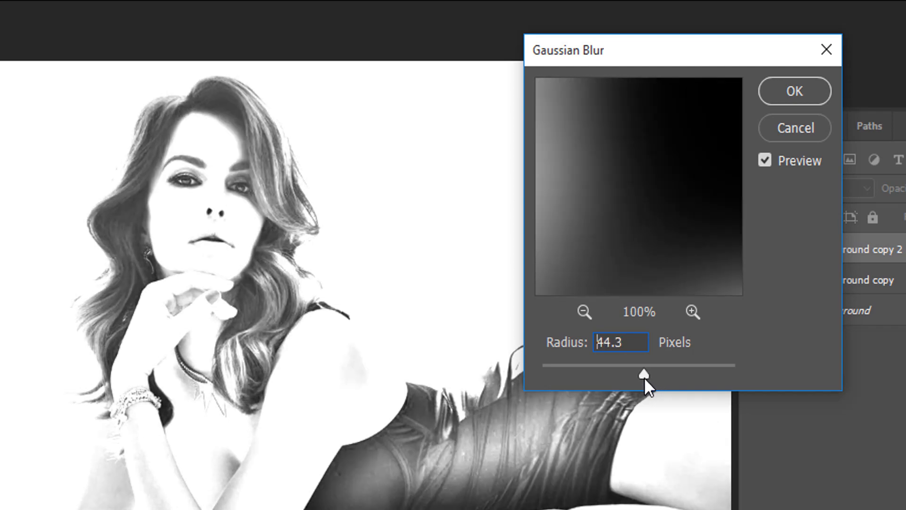
drag(645, 377, 645, 378)
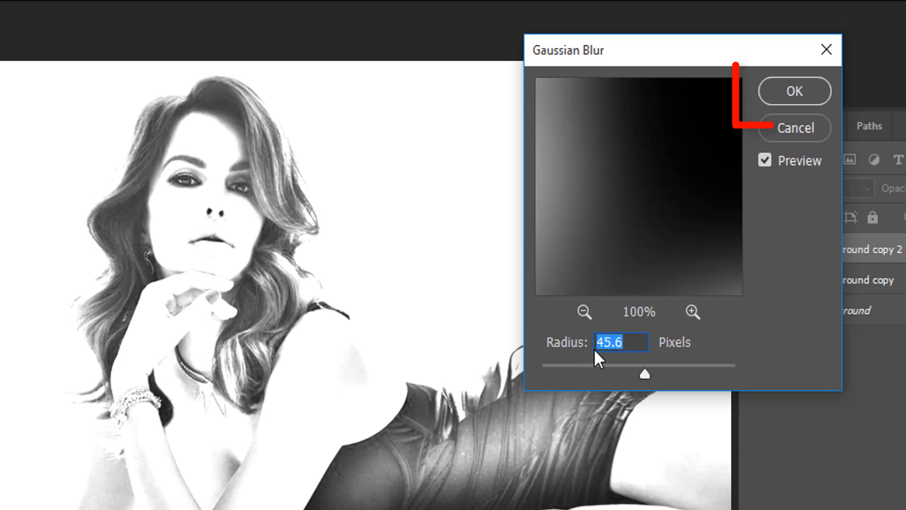
click(788, 91)
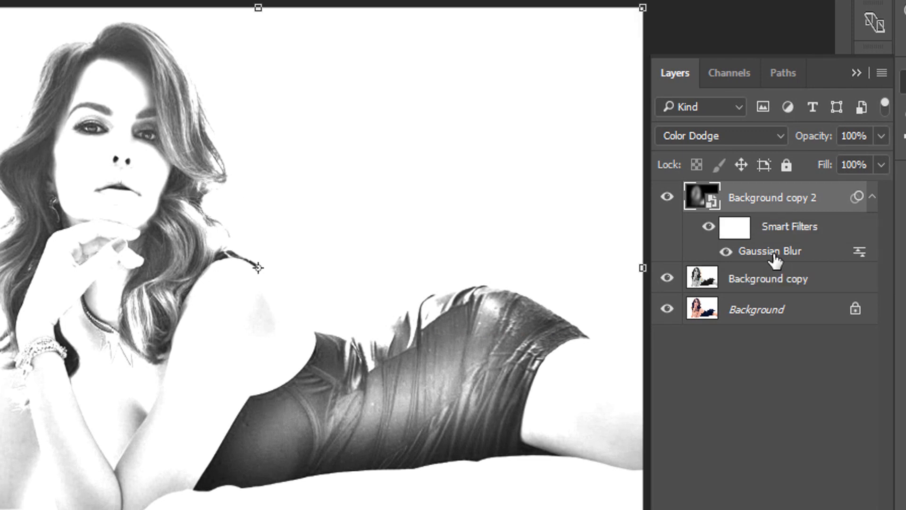
Step: Change the Gaussian Blur smart filter's radius to 10.0 pixels on Background copy 2
double_click(775, 260)
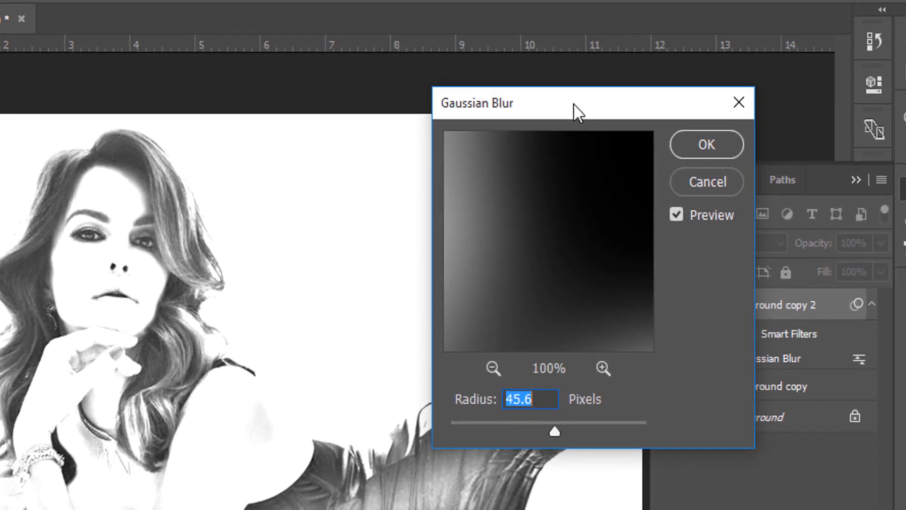
drag(573, 103, 423, 24)
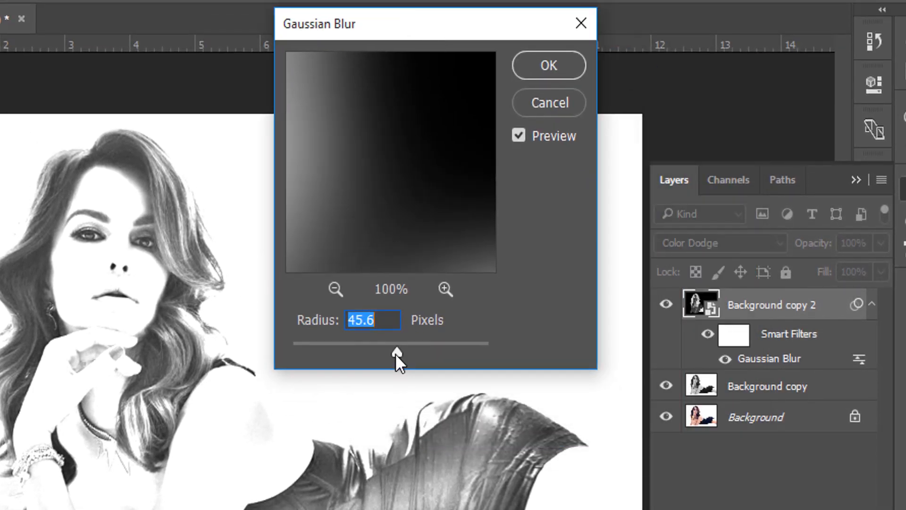
mouse_move(395, 353)
mouse_down()
mouse_move(292, 357)
mouse_move(370, 360)
mouse_up()
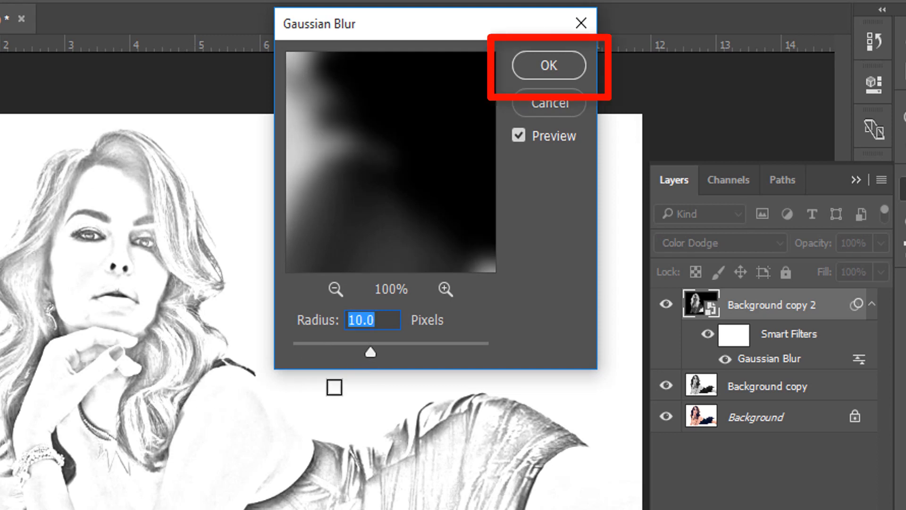
click(548, 66)
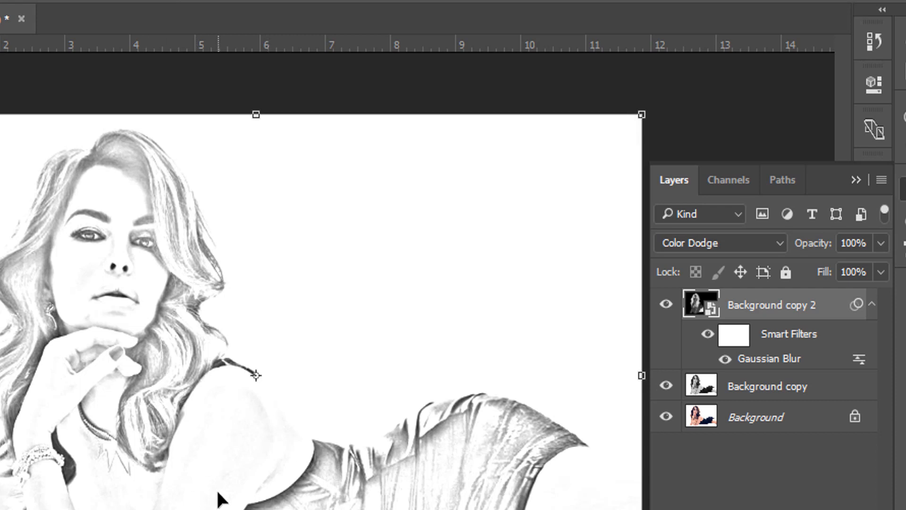
Step: Set the Gaussian Blur smart filter's radius back to 45.6 pixels
double_click(766, 360)
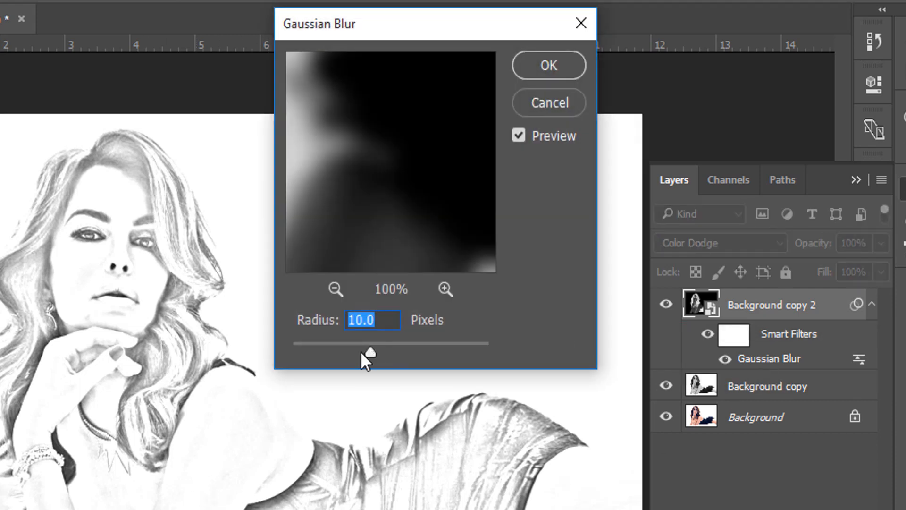
drag(368, 353, 397, 359)
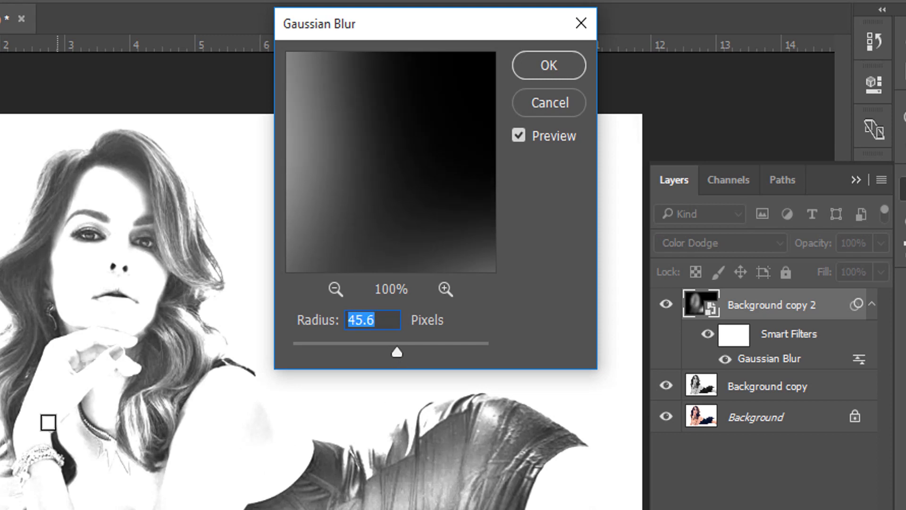
click(555, 67)
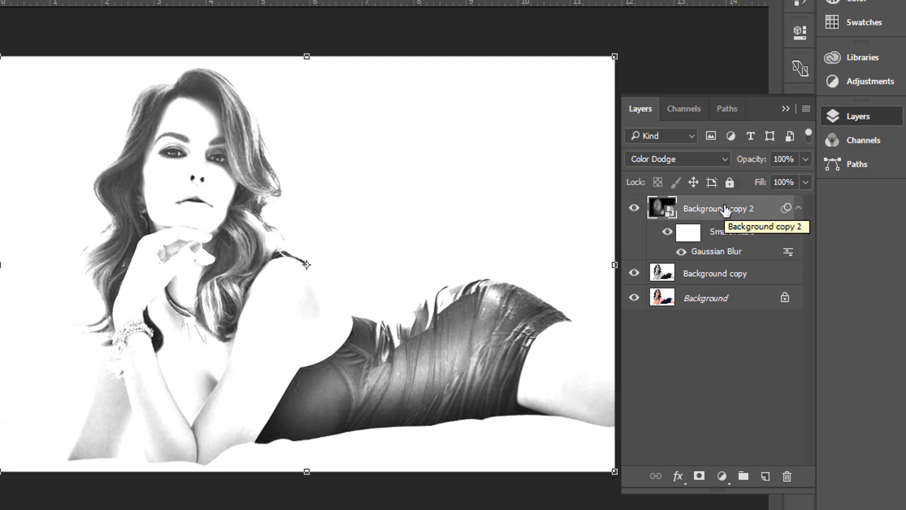
Step: Add a Levels adjustment layer above Background copy 2 with its default settings
click(721, 476)
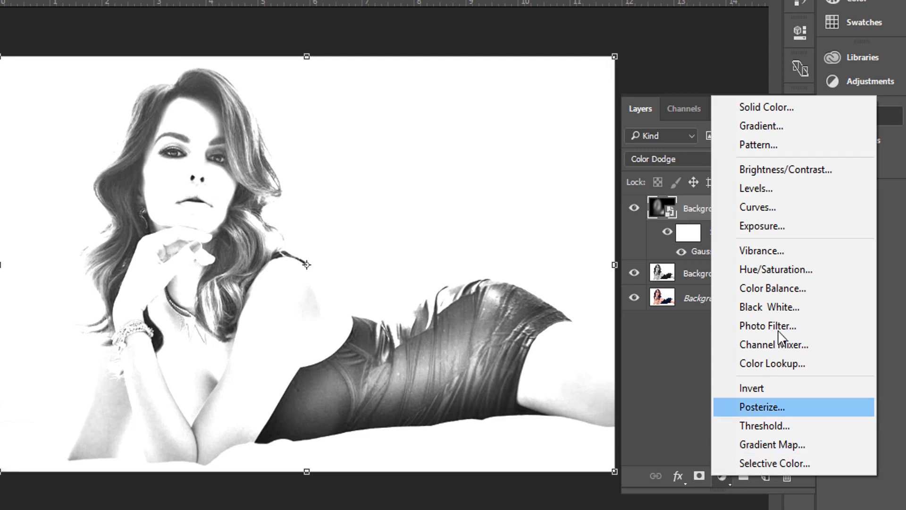
click(763, 188)
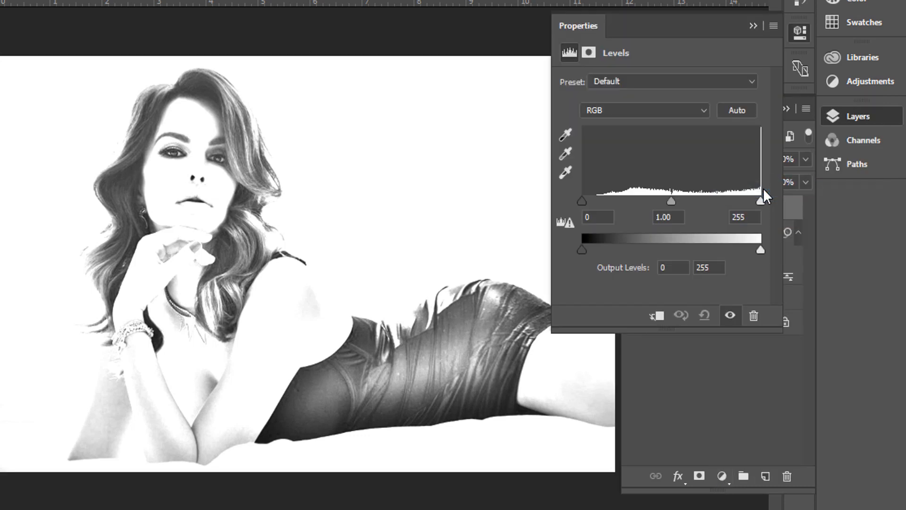
click(752, 26)
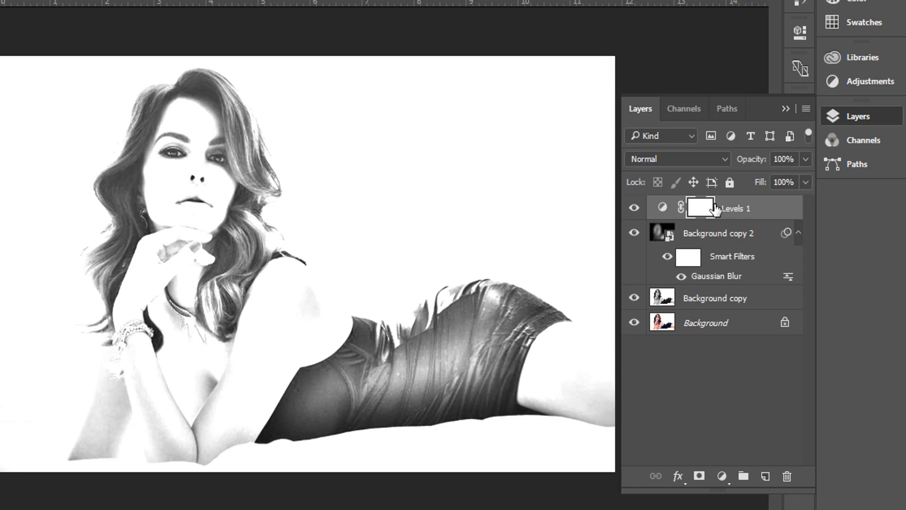
Step: Set the Levels adjustment layer's blend mode to Multiply and its opacity to 60%
click(692, 161)
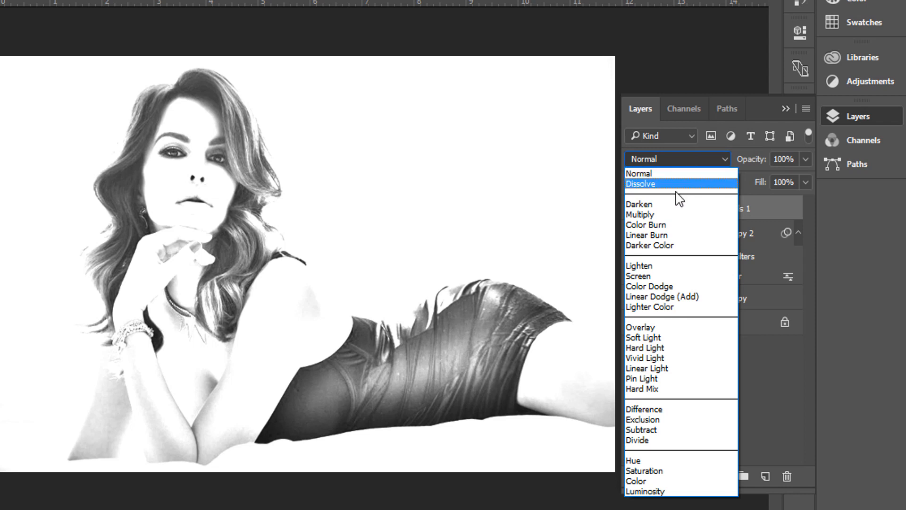
click(658, 215)
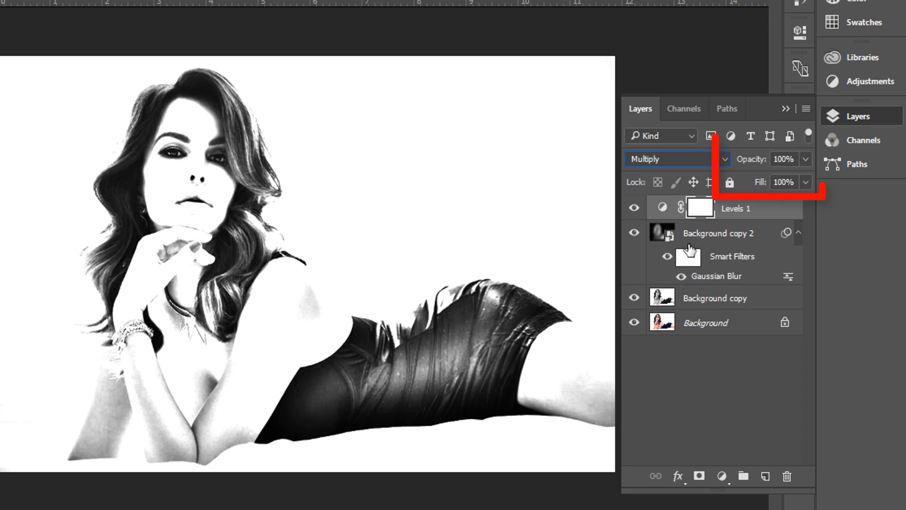
click(805, 159)
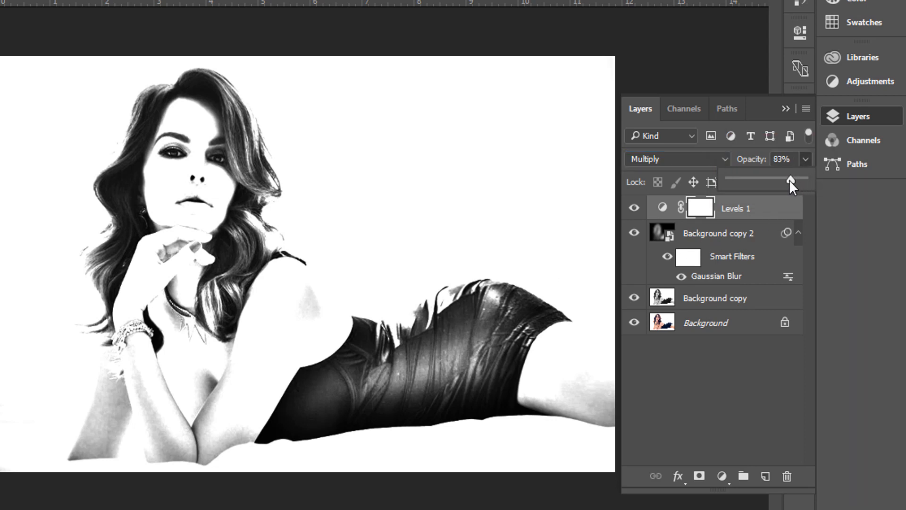
drag(777, 181, 772, 181)
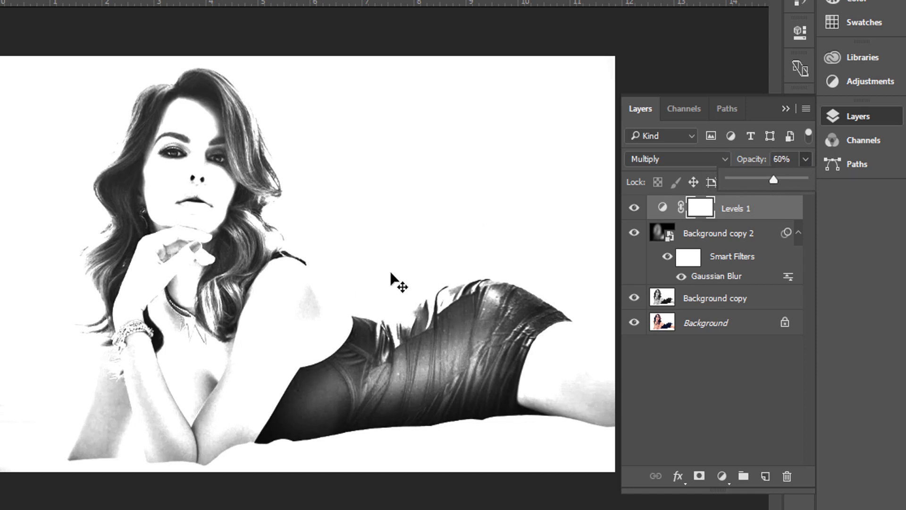
click(758, 108)
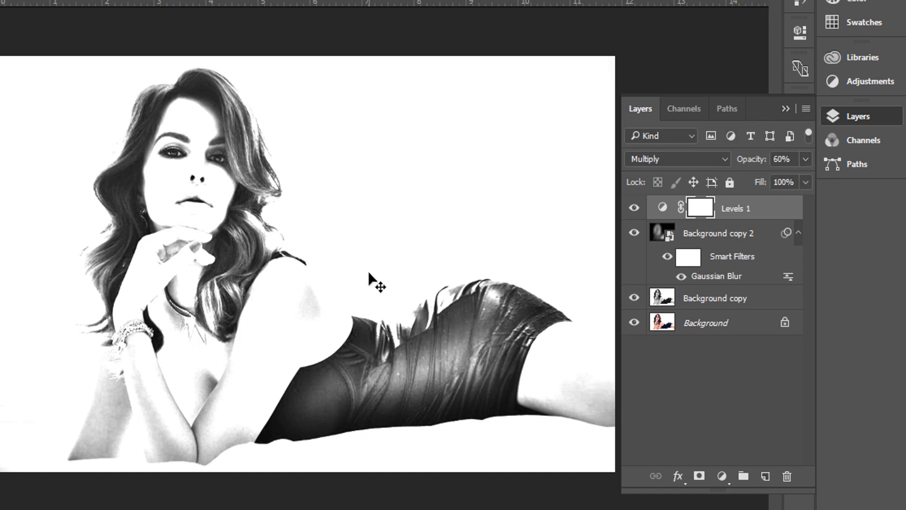
Step: Duplicate the original color Background layer again
click(719, 325)
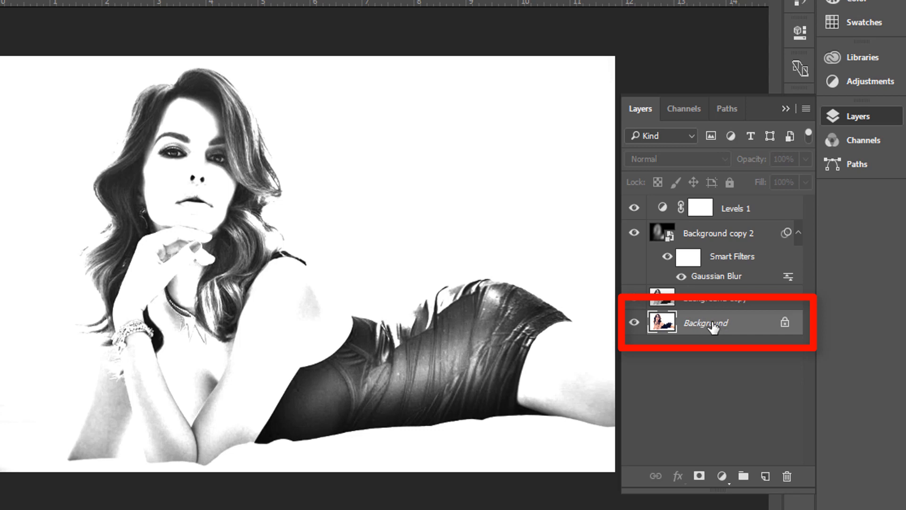
drag(732, 324, 768, 476)
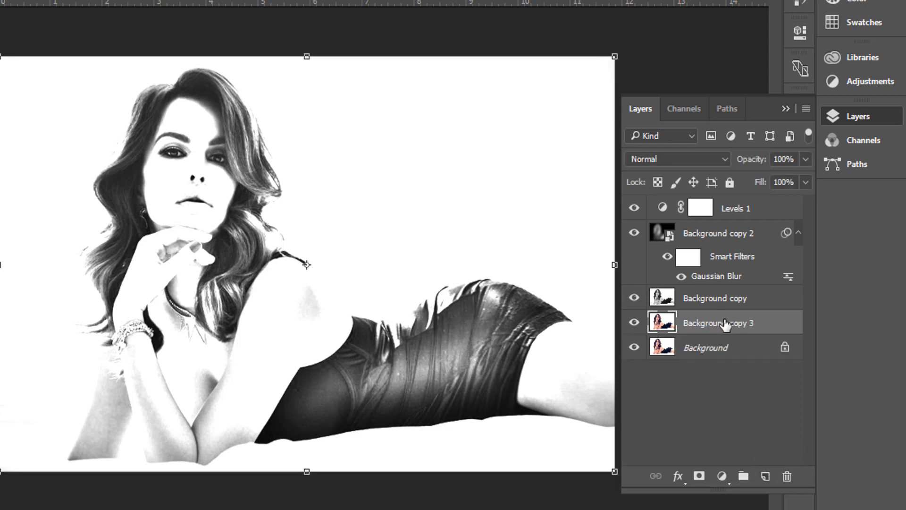
Step: Move Background copy 3 above the Levels 1 layer and set its blend mode to Color
drag(726, 325, 717, 198)
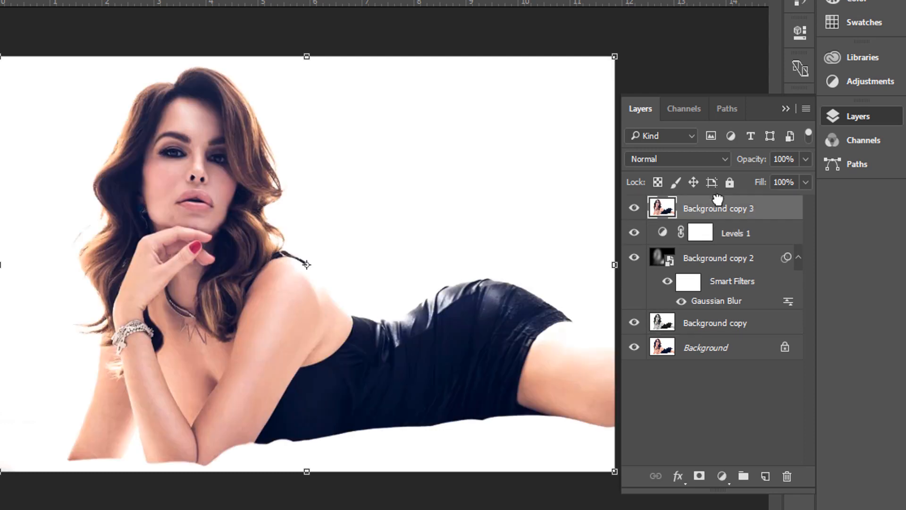
click(685, 157)
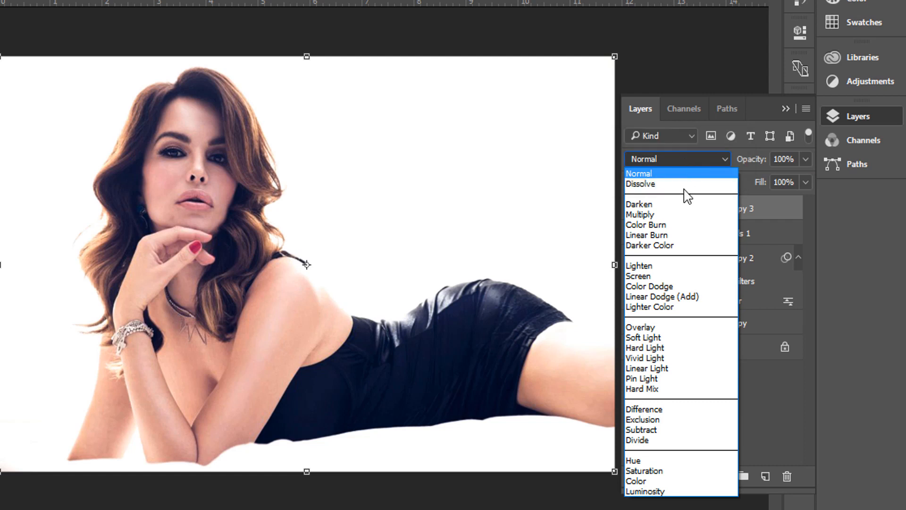
click(679, 486)
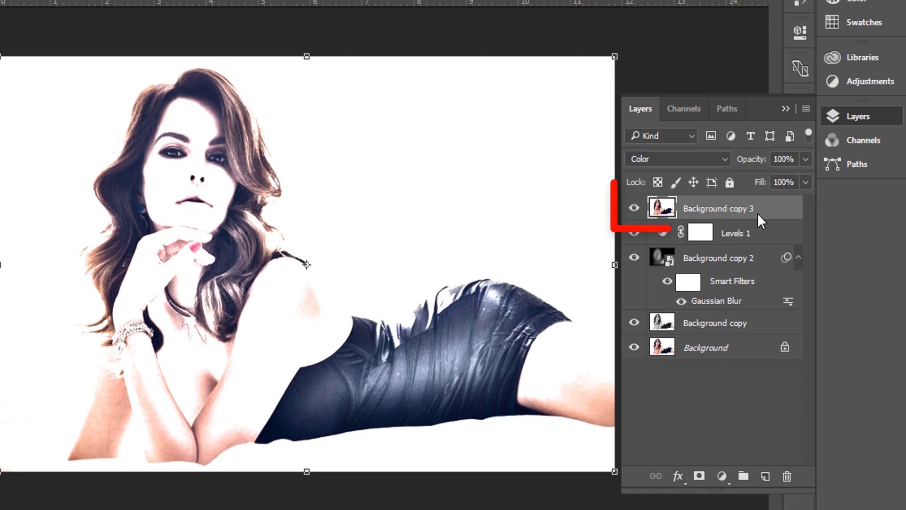
Step: Reduce the opacity of the Background copy 3 layer to 61%
click(741, 213)
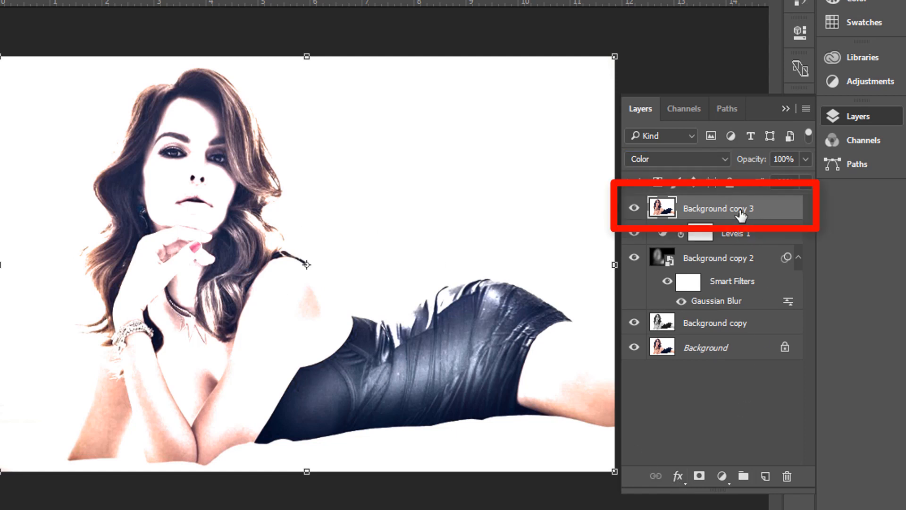
click(805, 159)
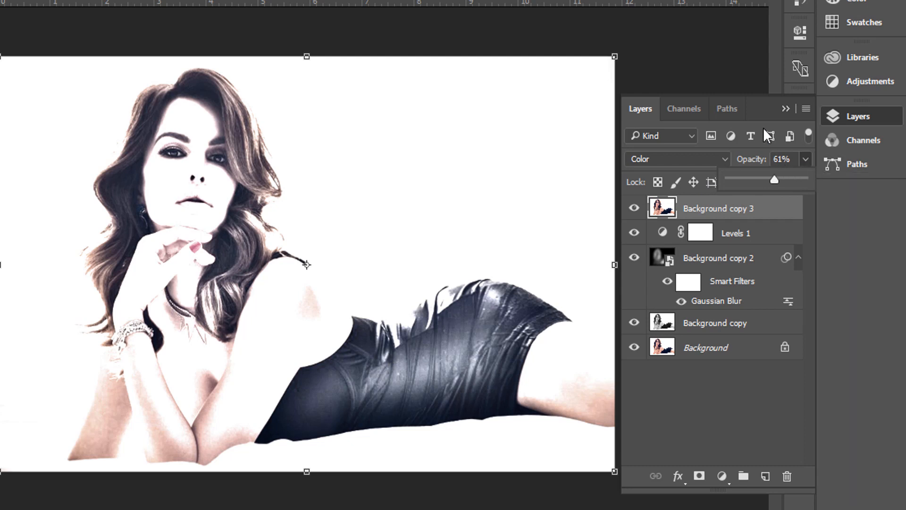
click(755, 106)
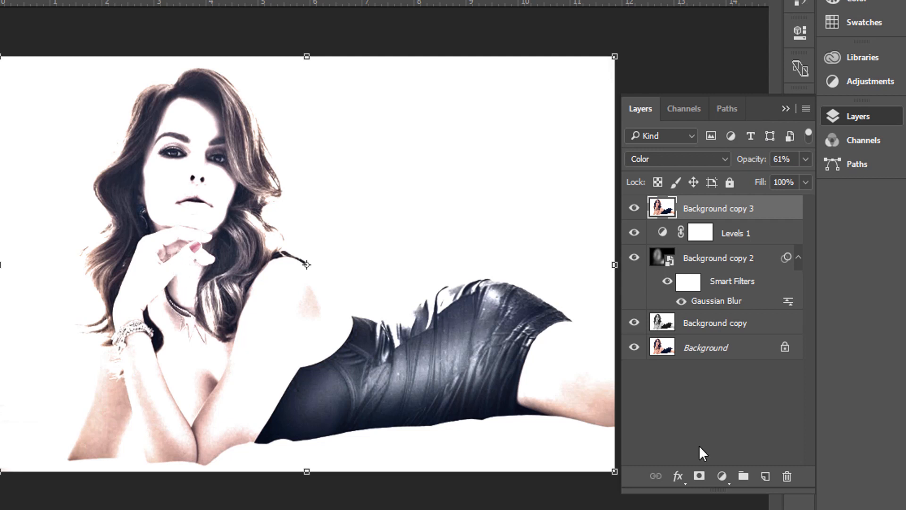
Step: Compare the image with and without Background copy 3, and leave that layer hidden
click(635, 209)
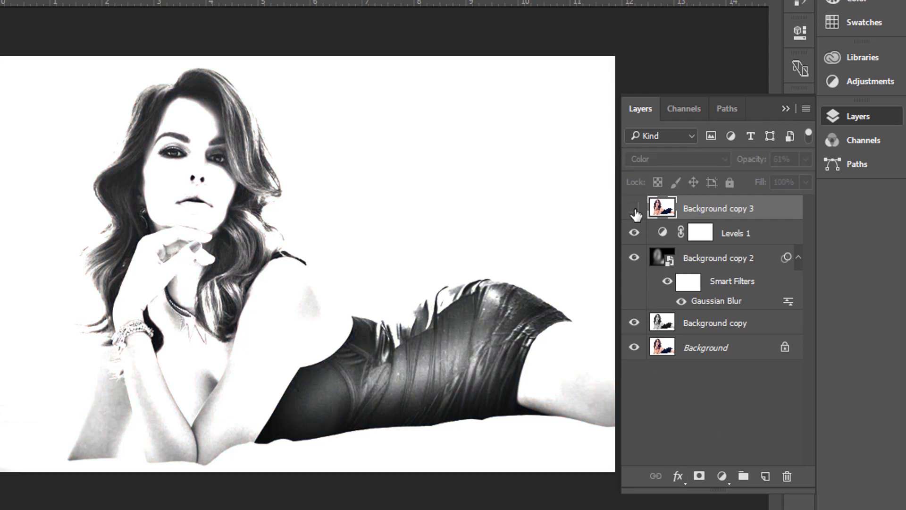
click(634, 209)
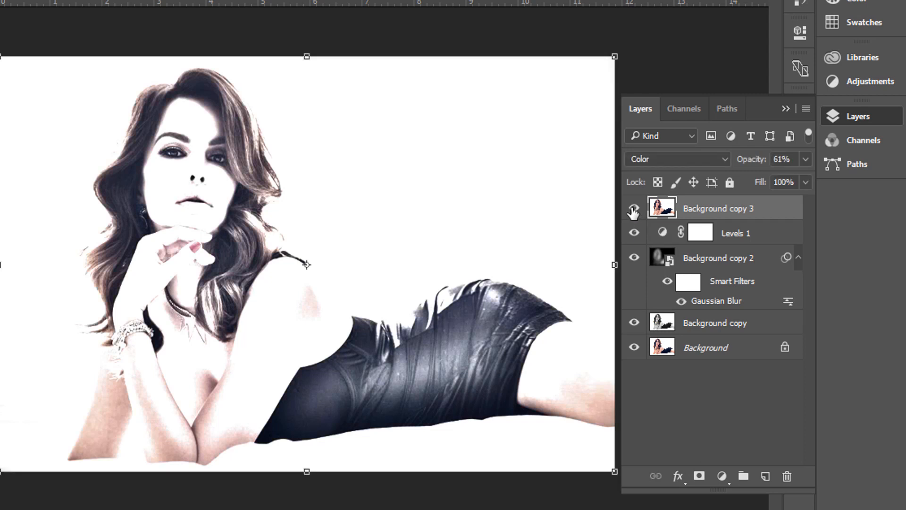
click(634, 209)
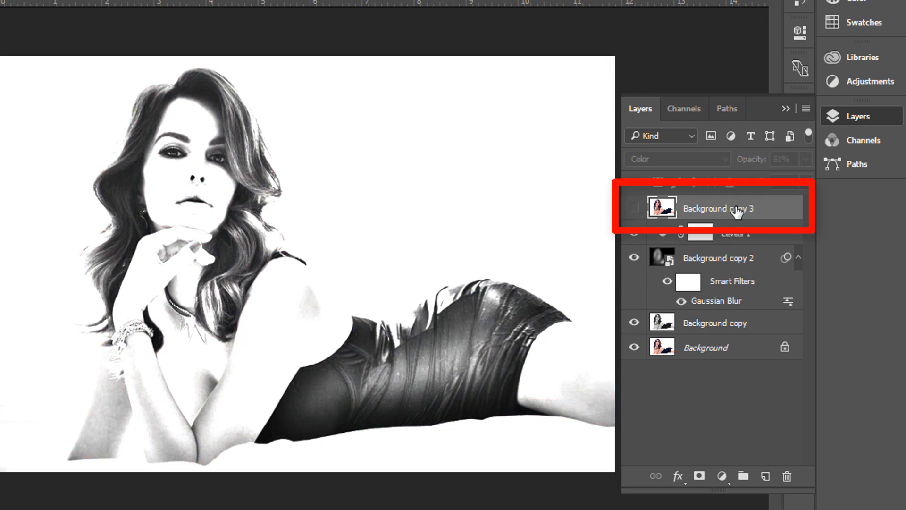
Step: Add a Solid Color fill layer in purple #6f10c7 at the top of the layer stack
click(721, 477)
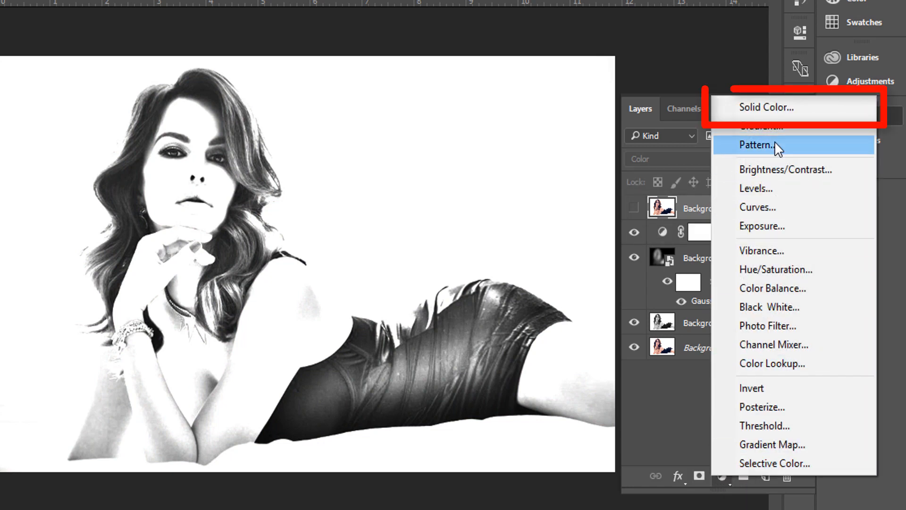
click(770, 107)
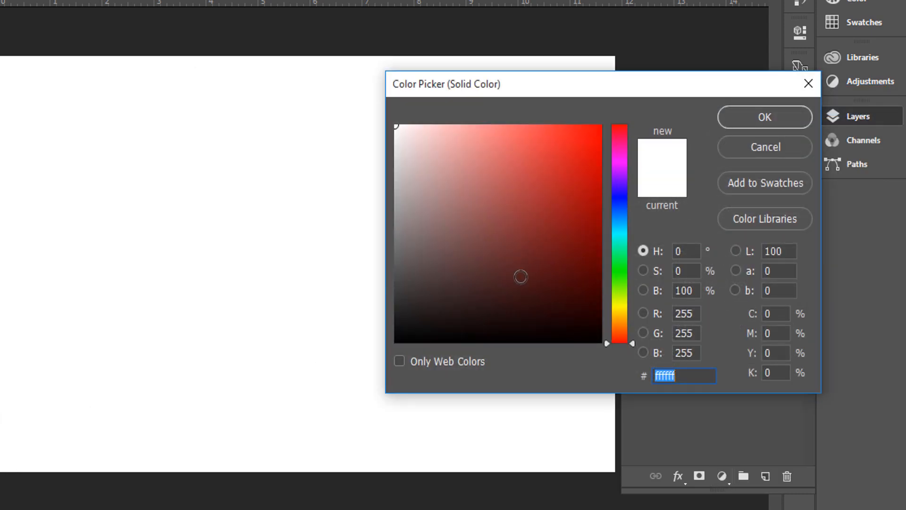
click(620, 180)
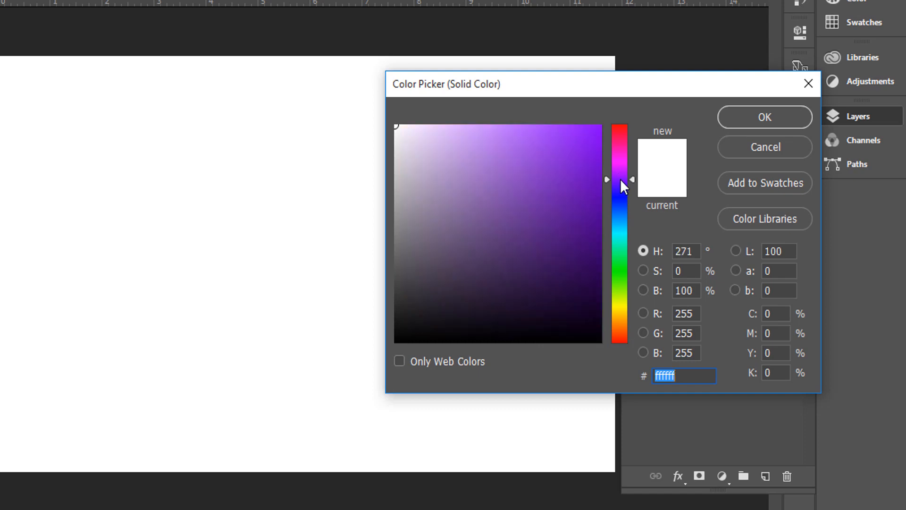
click(584, 173)
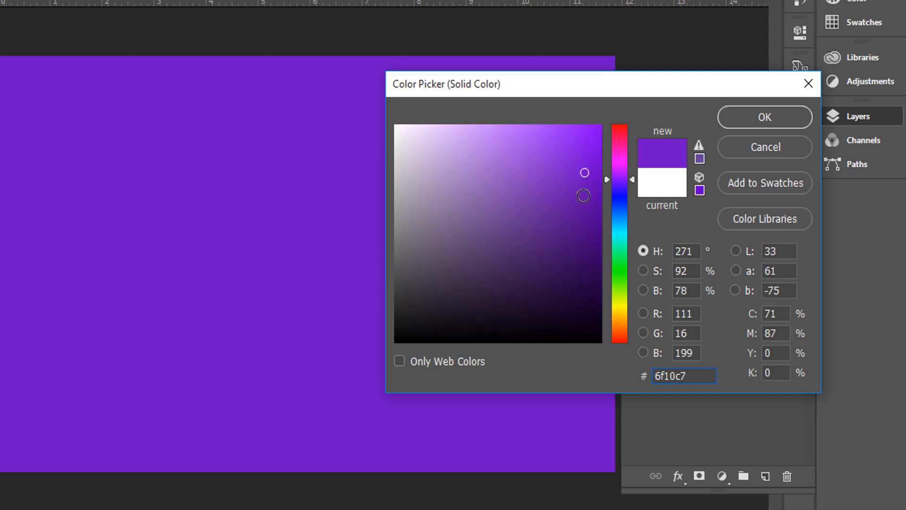
click(760, 116)
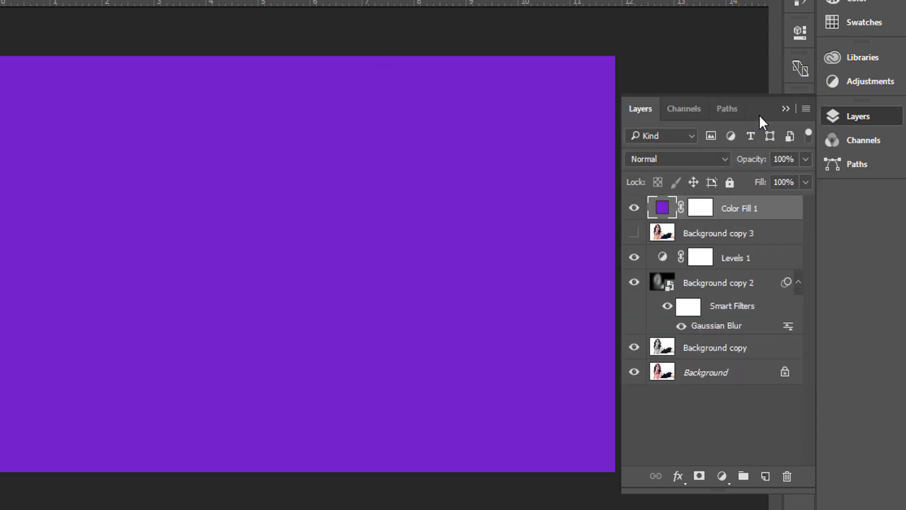
Step: Set the purple fill layer's blend mode to Color and its opacity to 61%
click(695, 160)
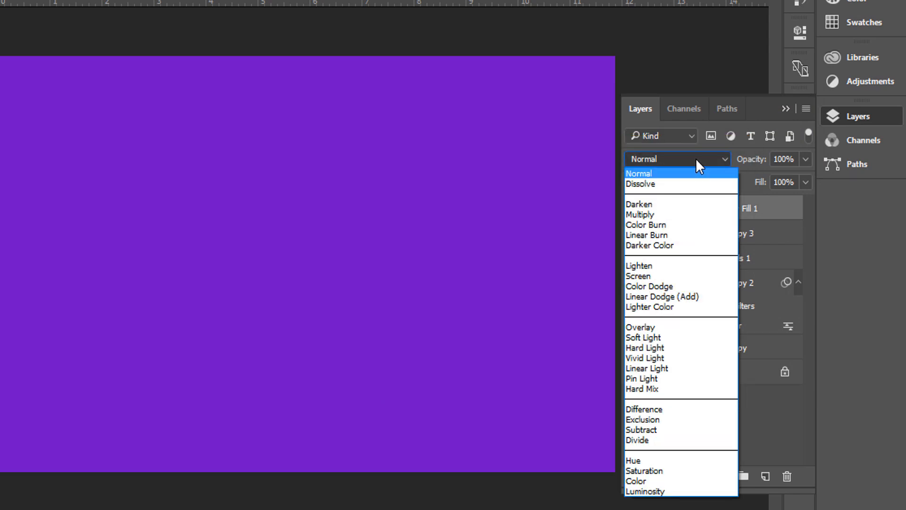
click(648, 480)
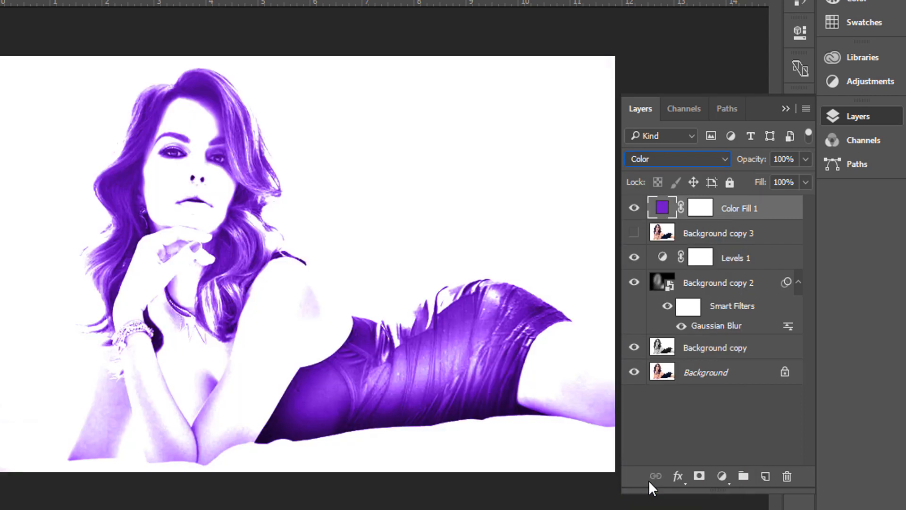
click(806, 158)
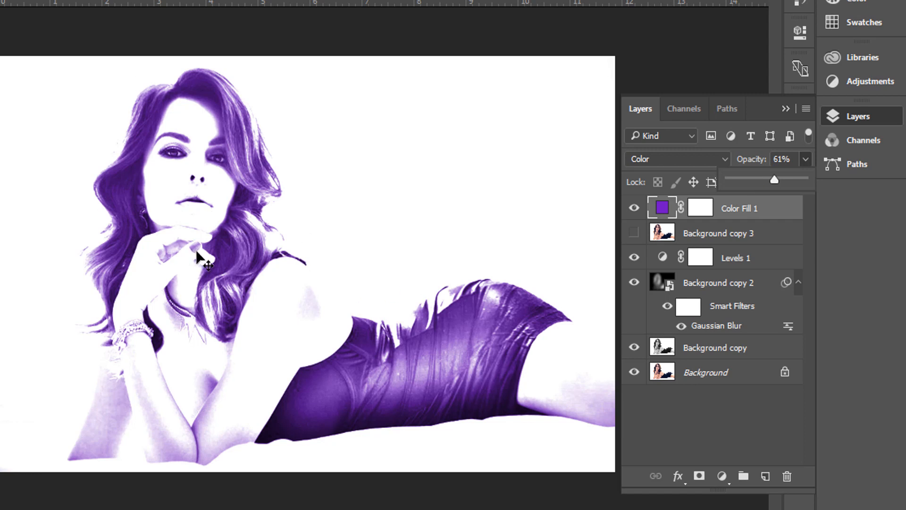
click(763, 104)
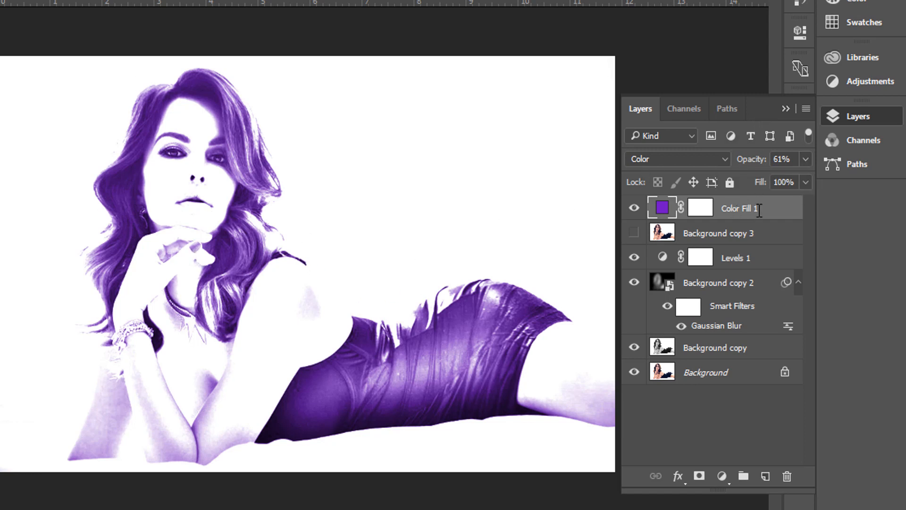
Step: Compare the image with and without the purple fill layer, and leave that layer hidden
click(635, 208)
click(635, 208)
click(635, 209)
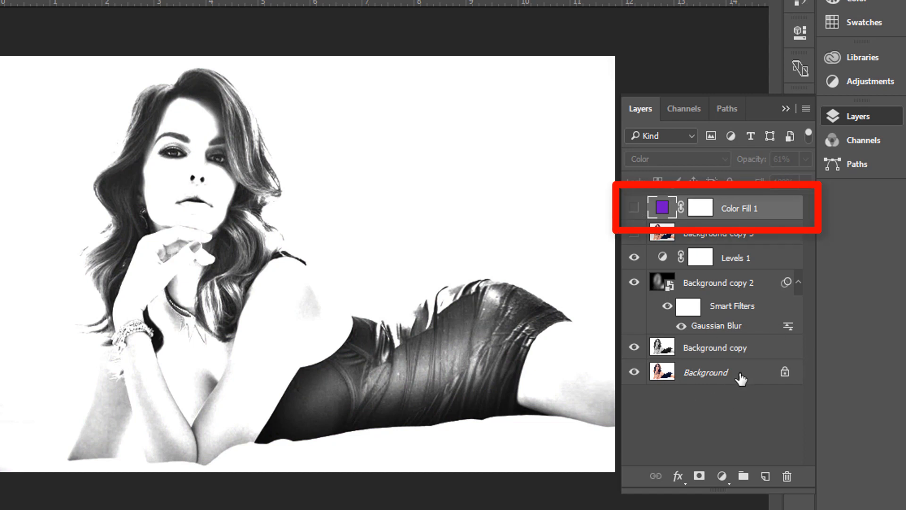
Step: Add a Gradient fill layer on top using the Linear style and the rainbow spectrum gradient preset
click(722, 477)
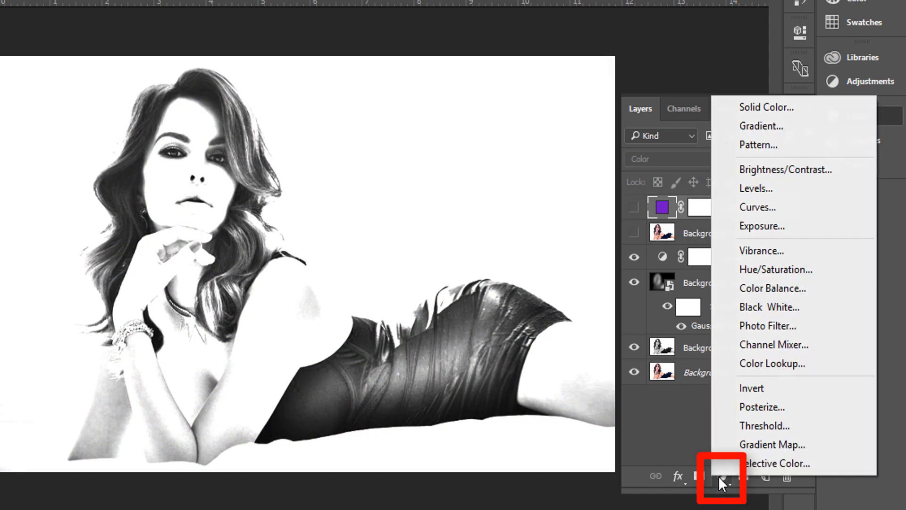
click(767, 127)
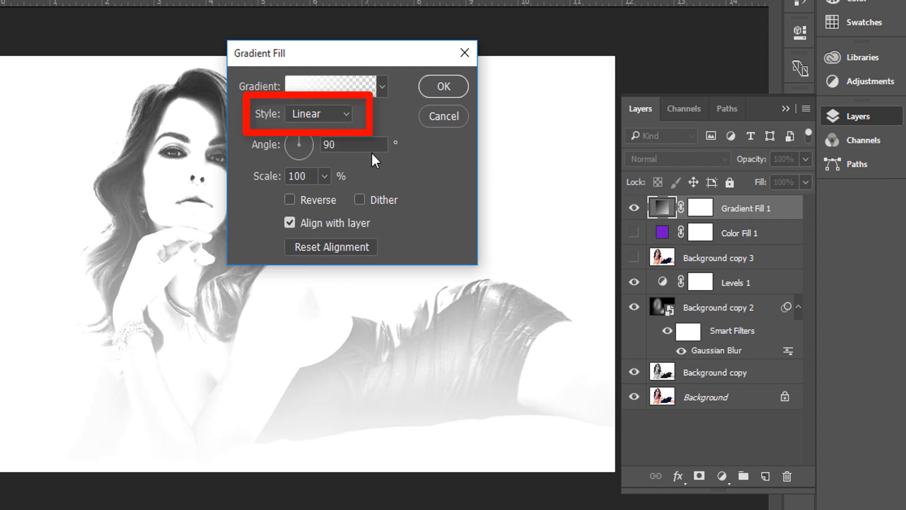
click(341, 115)
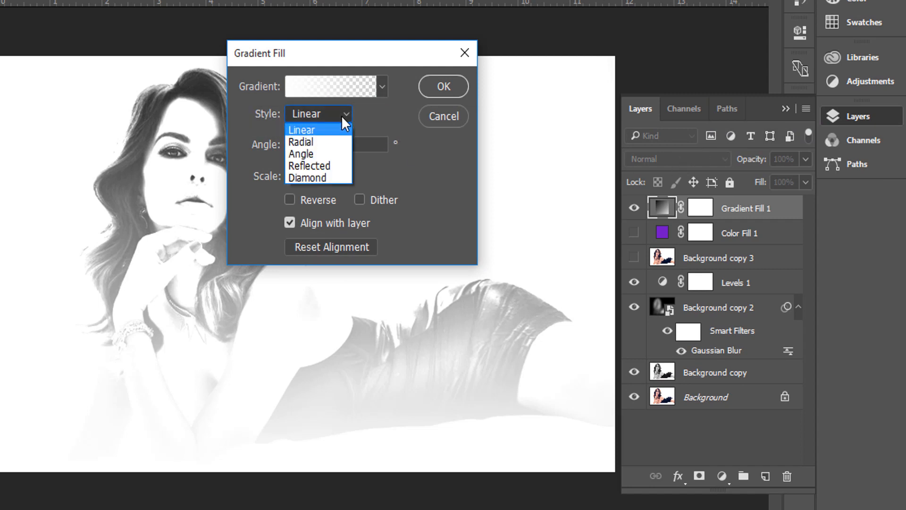
click(303, 129)
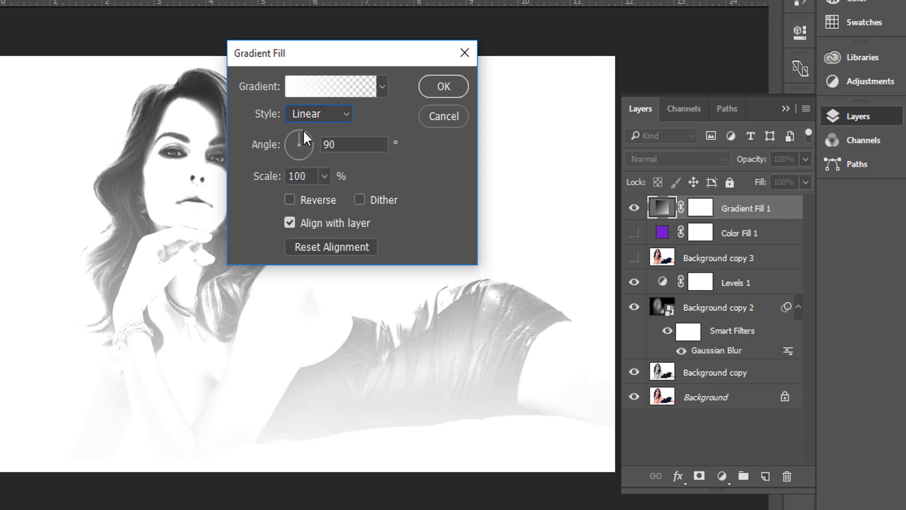
click(382, 87)
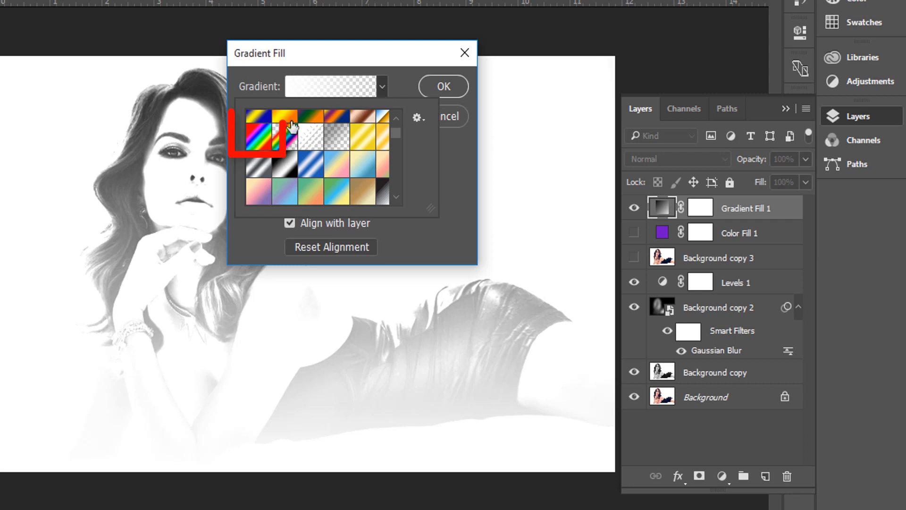
click(259, 139)
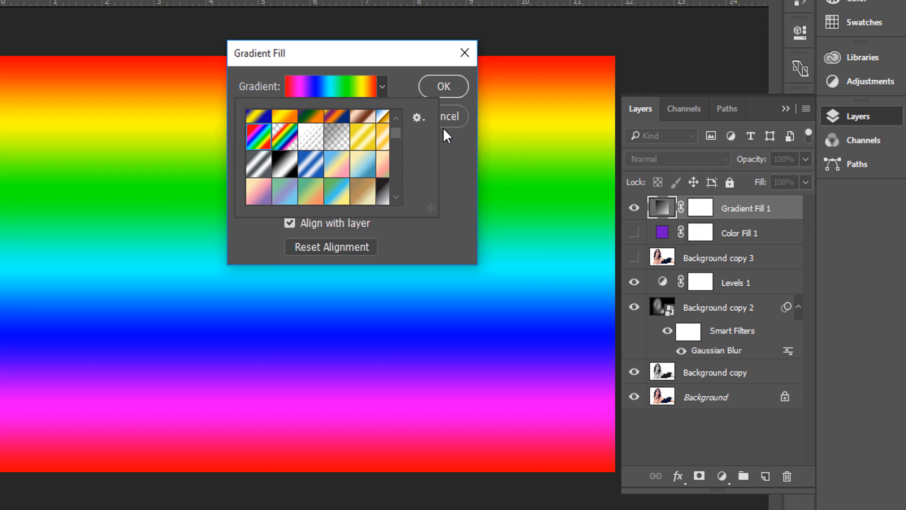
click(405, 83)
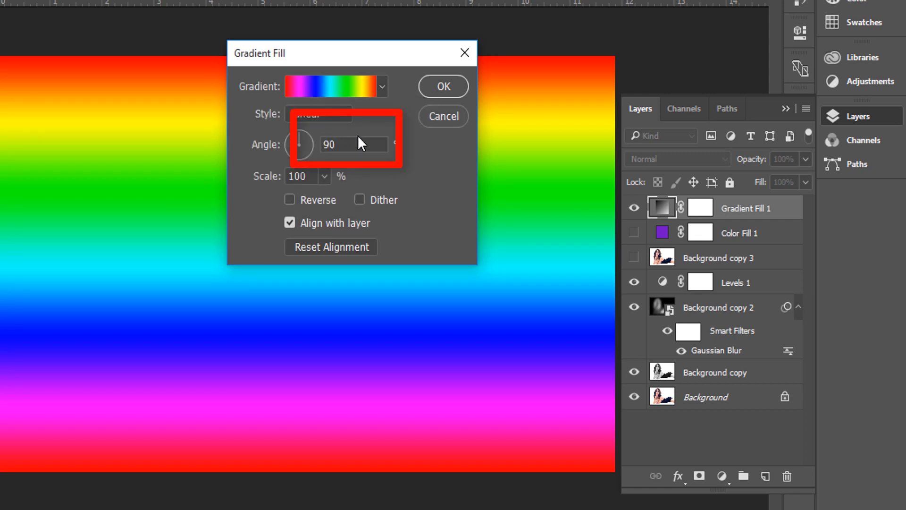
Step: Set the gradient fill's angle to 135° and apply the fill
double_click(331, 144)
text(1)
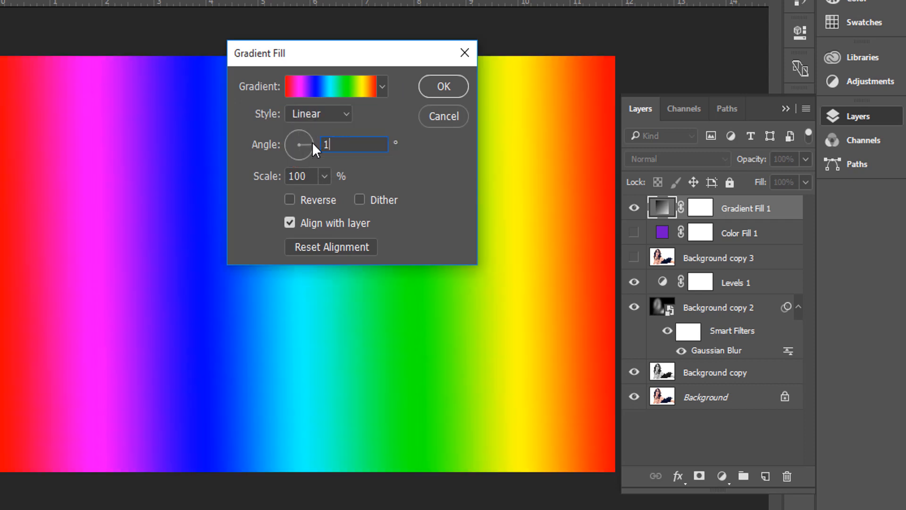
text(35)
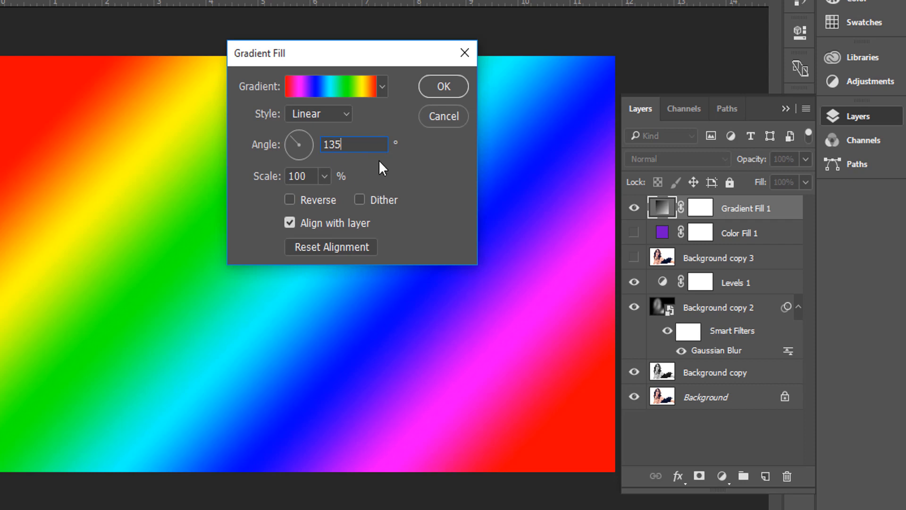
click(440, 86)
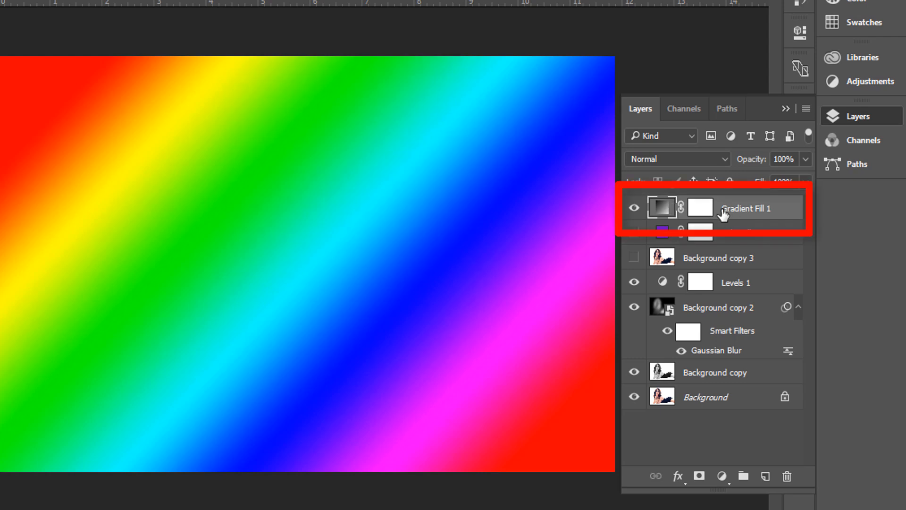
Step: Set the gradient fill layer's blend mode to Color and its opacity to 60%
click(704, 157)
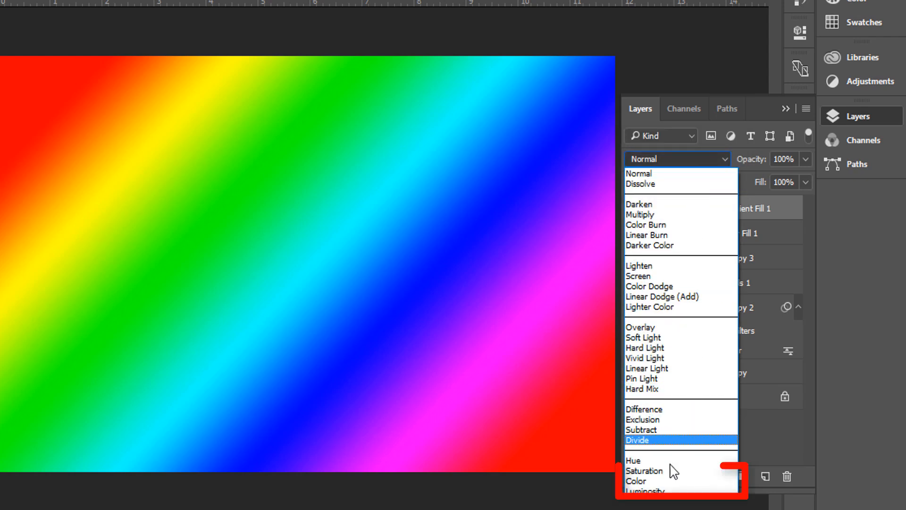
click(648, 480)
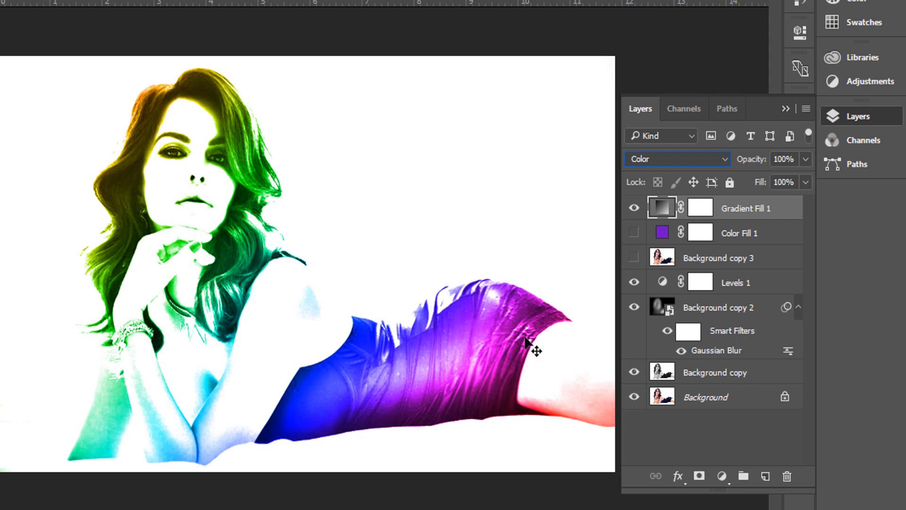
click(805, 182)
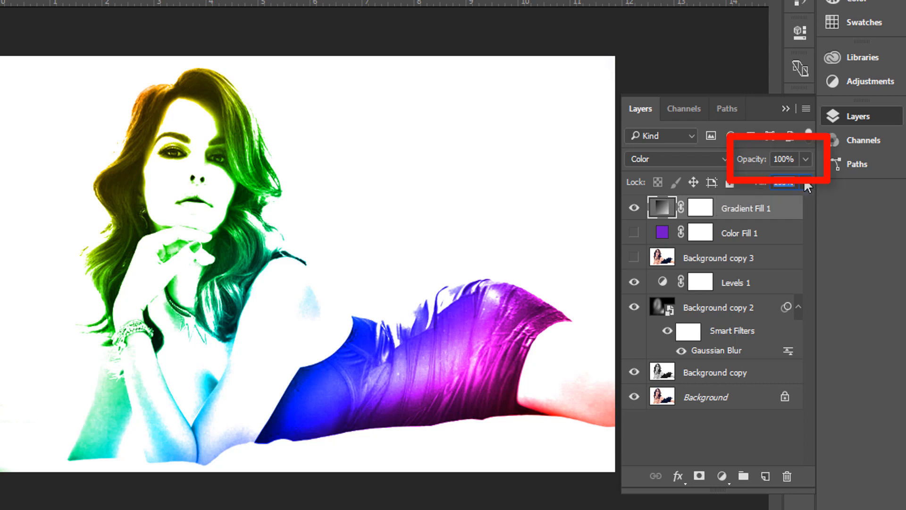
click(805, 159)
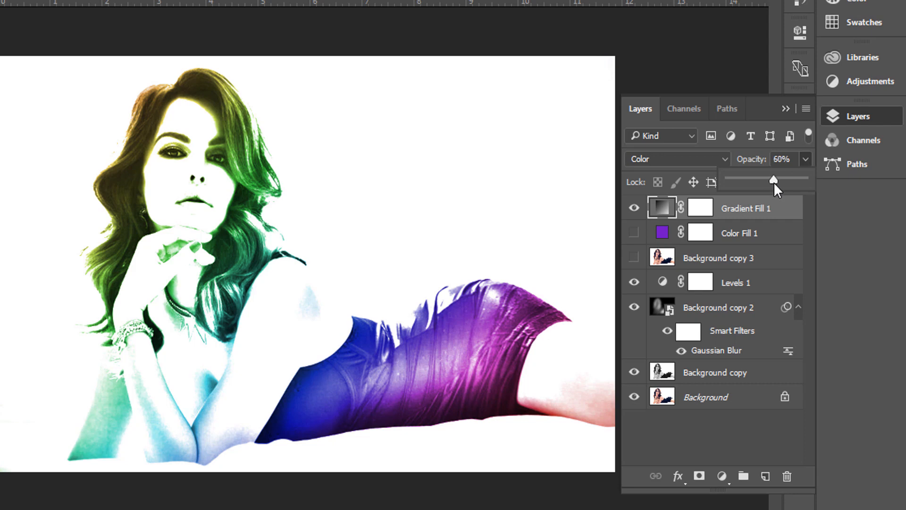
key(Return)
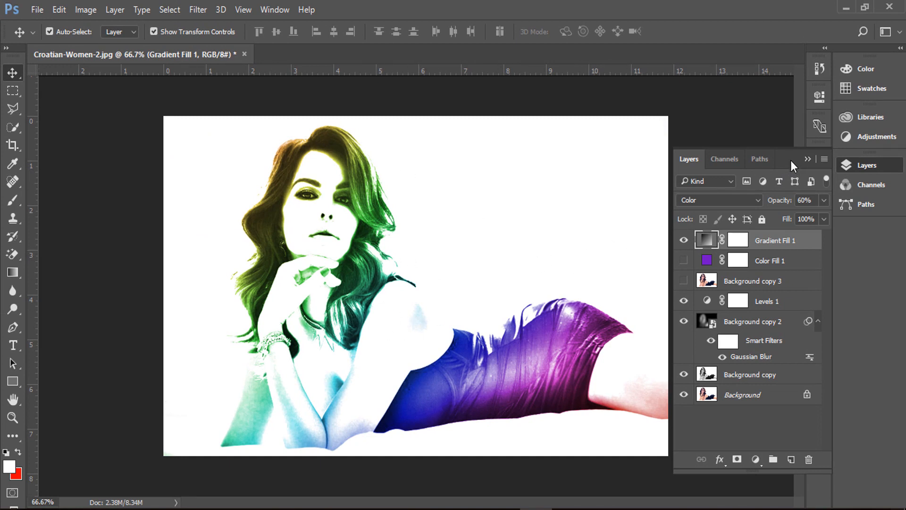
Step: Compare the gradient, purple and original-color tints by toggling their layers' visibility, leaving only the gradient tint shown, and collapse the layer list
click(683, 240)
click(683, 240)
click(684, 240)
click(684, 261)
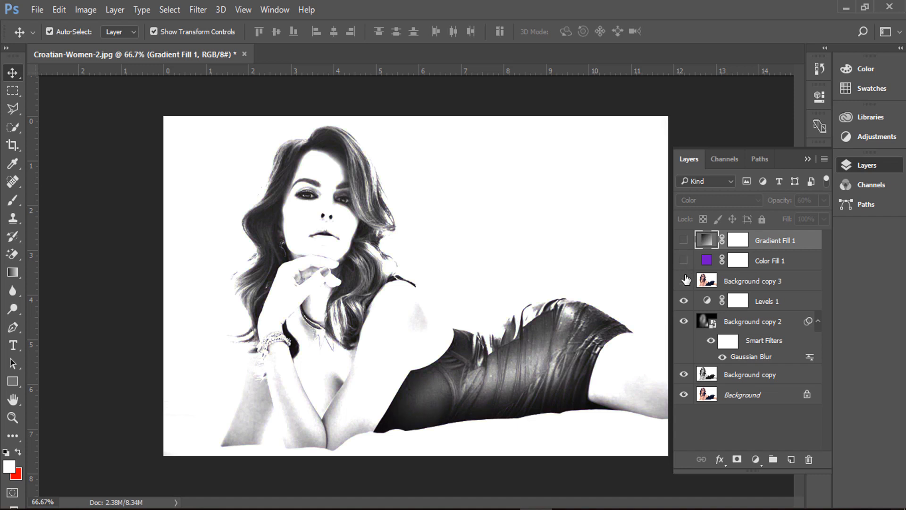
click(684, 281)
click(683, 281)
click(684, 239)
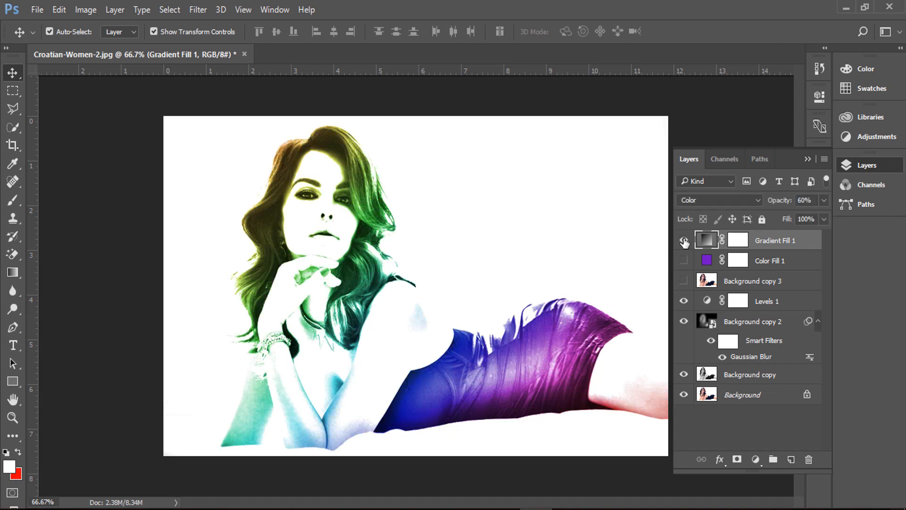
click(807, 159)
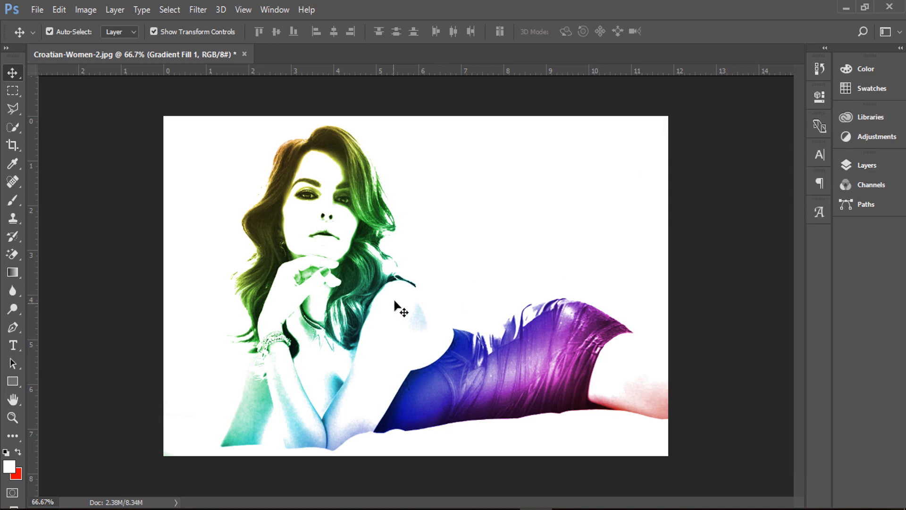